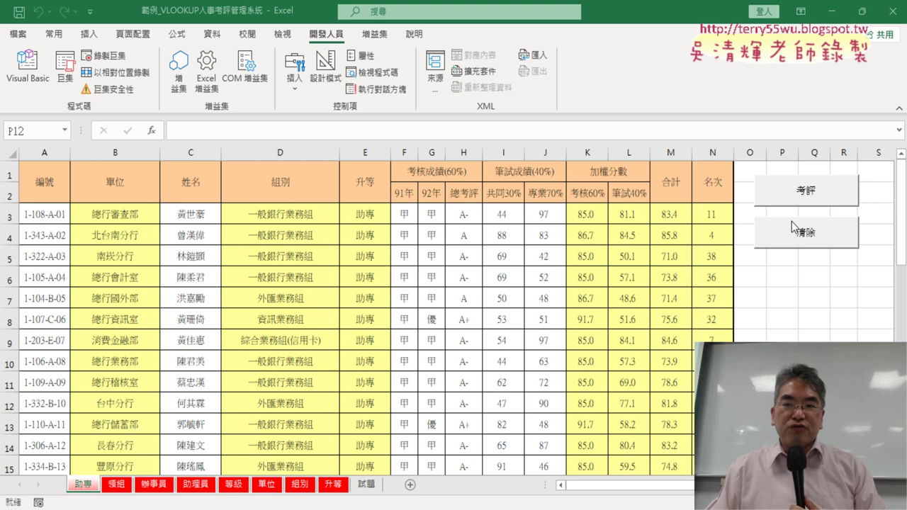
Run the 清除 then 考評 buttons on 助專, then open Module1 in the Visual Basic editor
left_click(801, 234)
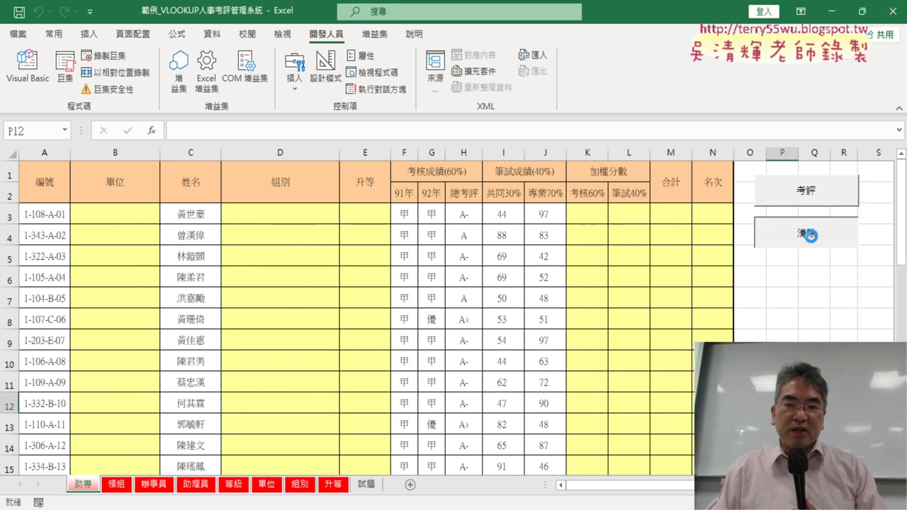
left_click(805, 193)
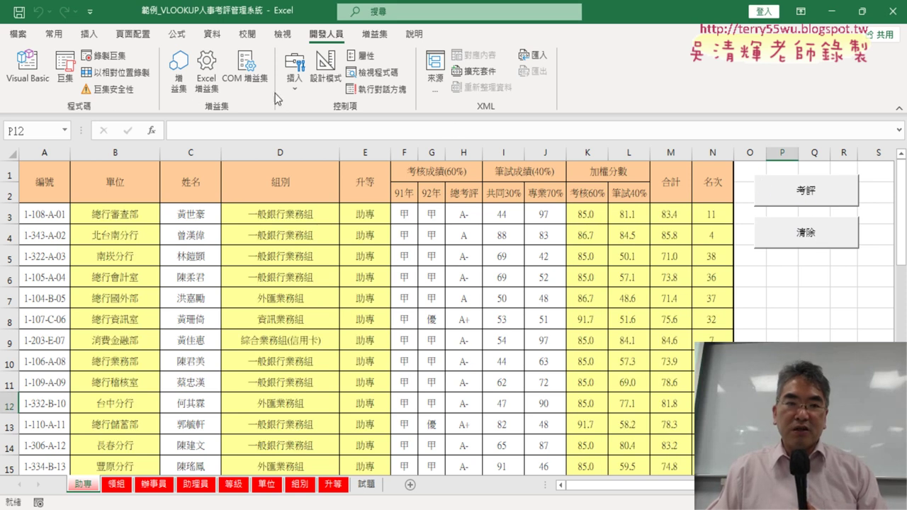
left_click(29, 71)
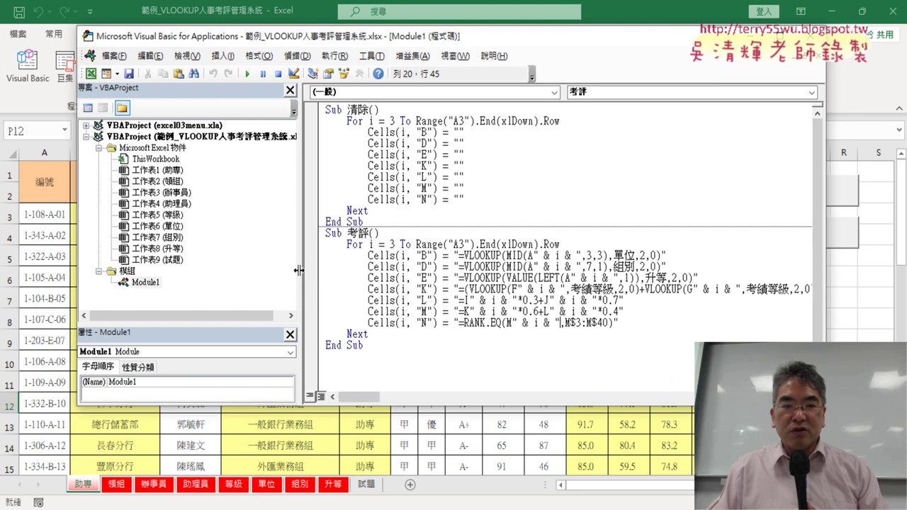
Narrow the Project pane and the VBA window so the worksheet shows beside the code
left_click_drag(300, 270, 206, 270)
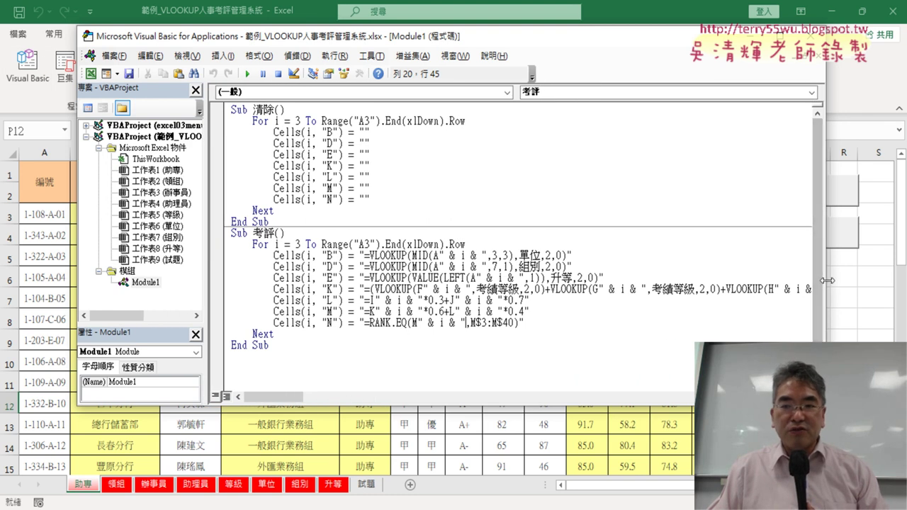
left_click_drag(827, 281, 616, 281)
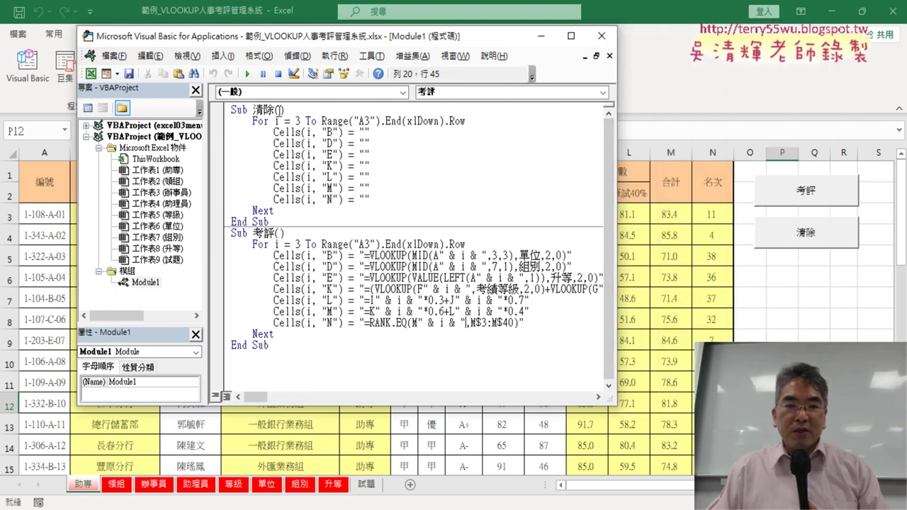
left_click_drag(232, 110, 275, 110)
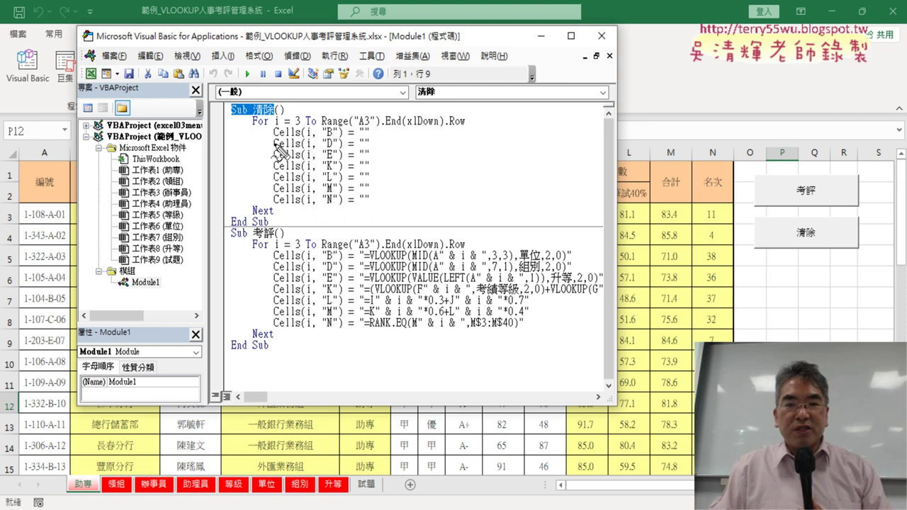
Highlight the 清除 lines that blank columns B, D, E and K–N, then place the caret inside it
left_click_drag(274, 128, 279, 210)
mouse_move(274, 119)
left_mouse_down()
mouse_move(358, 128)
mouse_move(383, 165)
mouse_move(383, 208)
mouse_move(271, 209)
left_mouse_up()
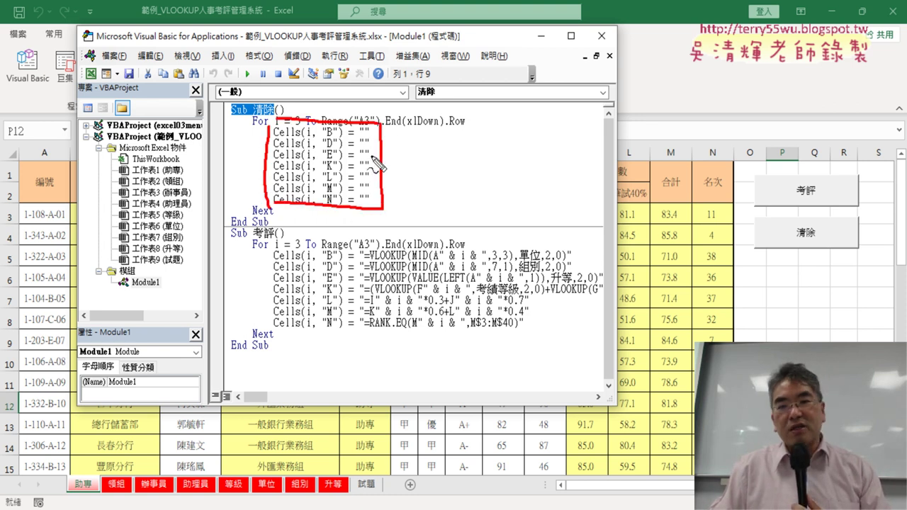
mouse_move(382, 127)
left_mouse_down()
mouse_move(403, 122)
mouse_move(404, 136)
left_mouse_up()
left_click_drag(391, 140, 404, 151)
mouse_move(404, 140)
left_mouse_down()
mouse_move(391, 151)
mouse_move(408, 171)
mouse_move(393, 172)
left_mouse_up()
left_click_drag(395, 183, 418, 193)
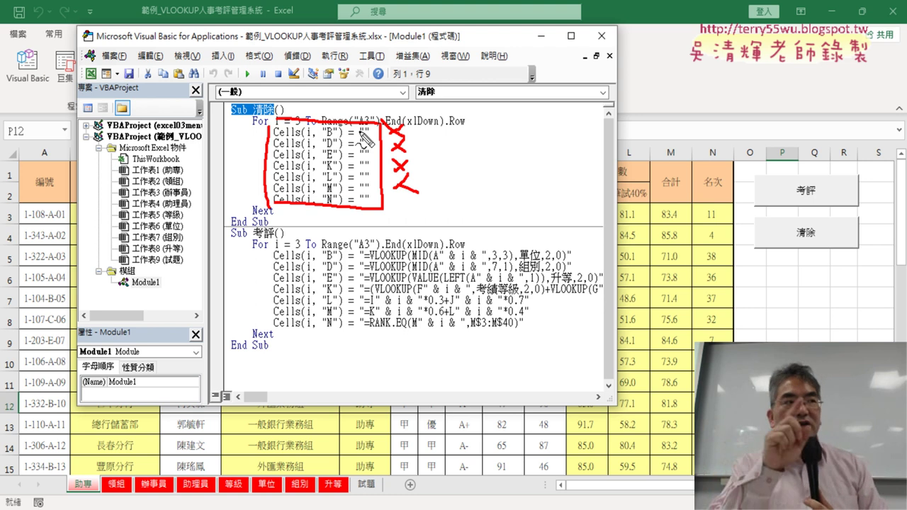
key("Escape")
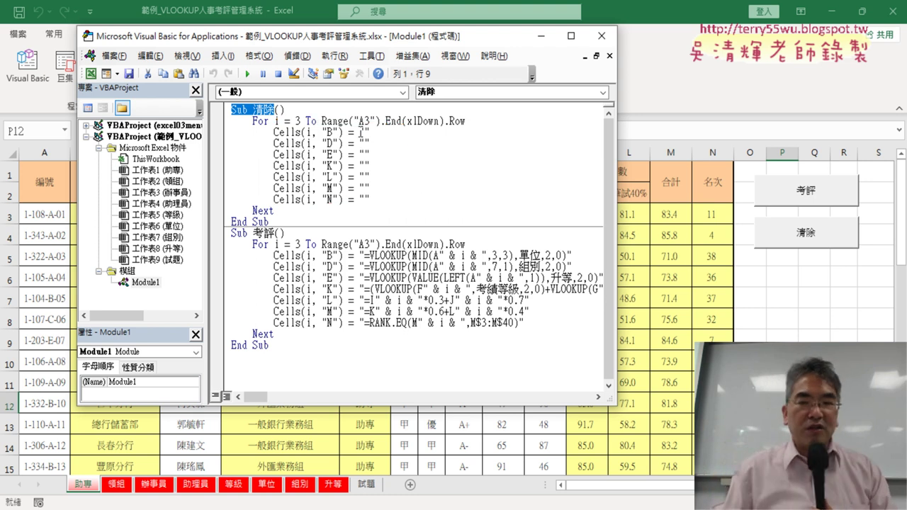
left_click(327, 166)
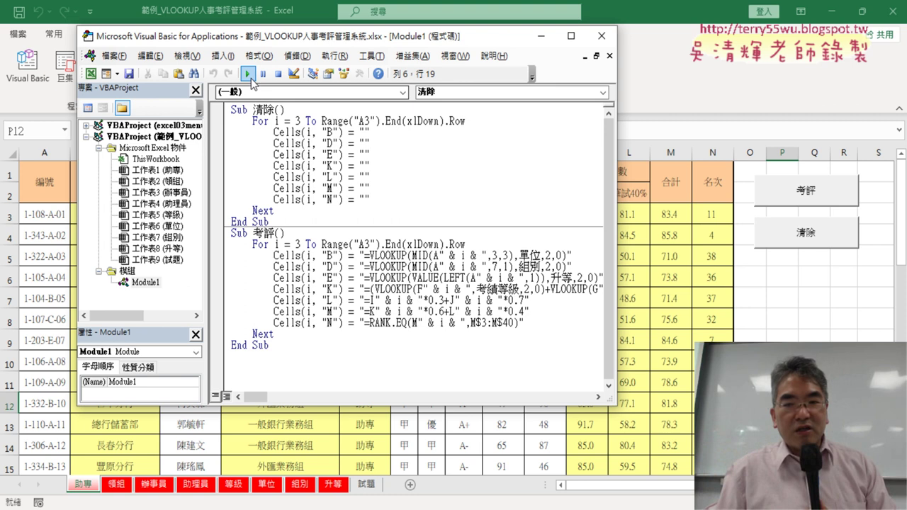
Run Sub 清除 from the VBA toolbar, blanking columns B, D, E and K–N on 助專
left_click(247, 74)
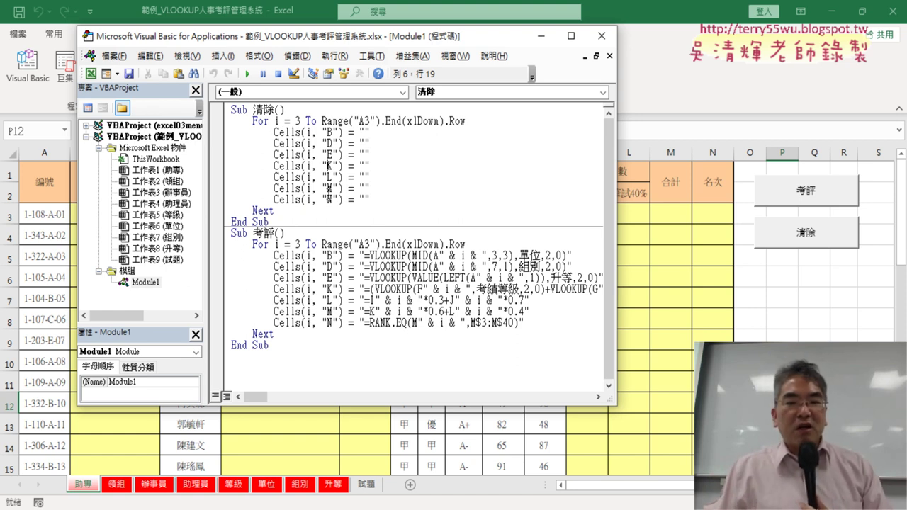
Highlight the 清除 macro and 考評's column B VLOOKUP formula with its row-number concatenation
left_click(366, 286)
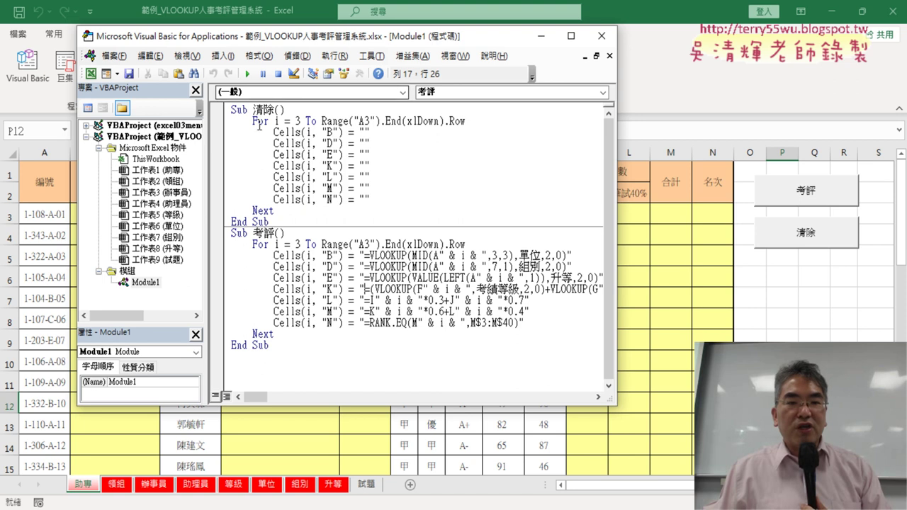
left_click_drag(280, 221, 224, 103)
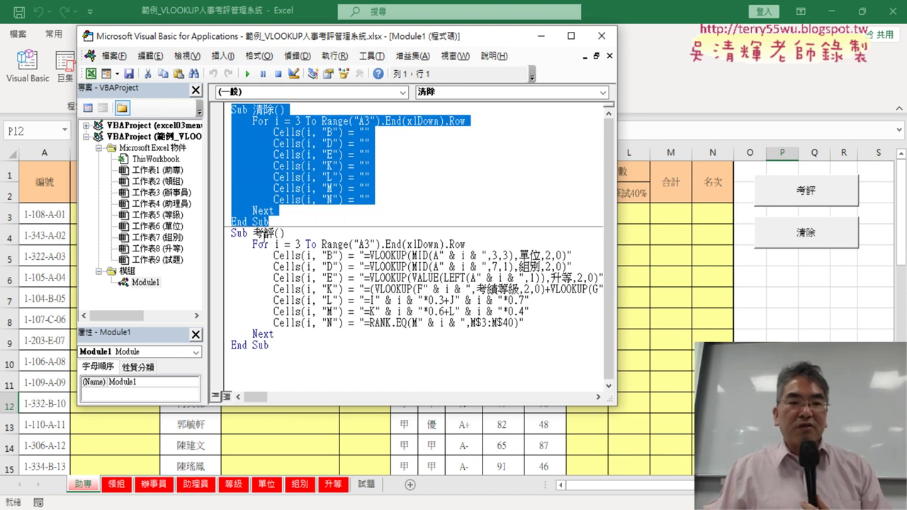
left_click(257, 234)
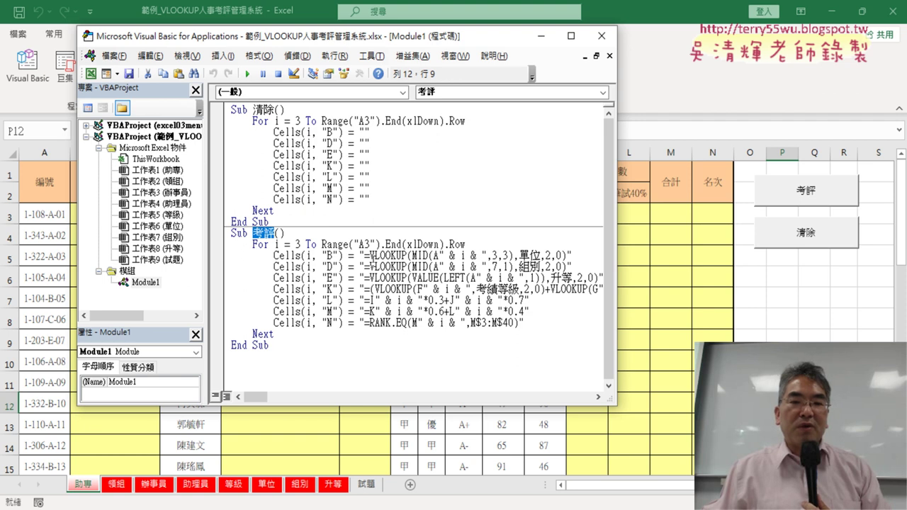
left_click_drag(364, 255, 544, 256)
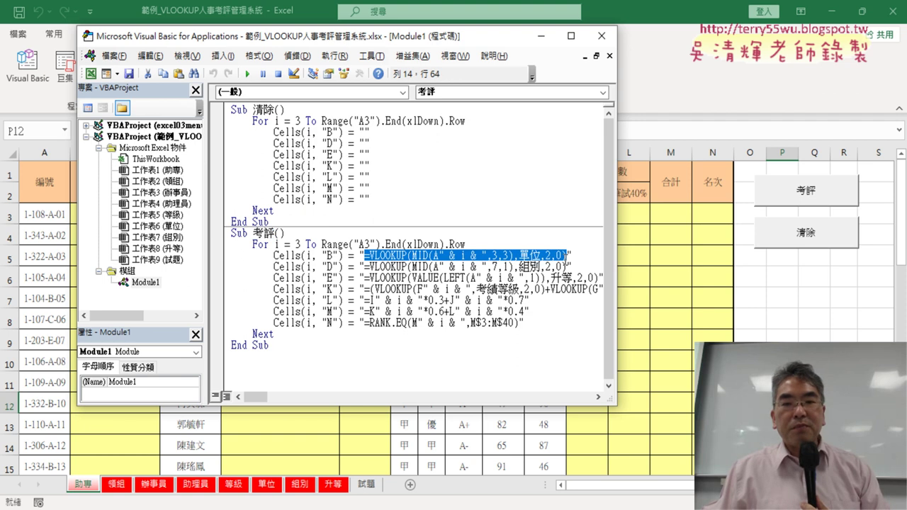
left_click(473, 256)
left_click_drag(441, 256, 477, 255)
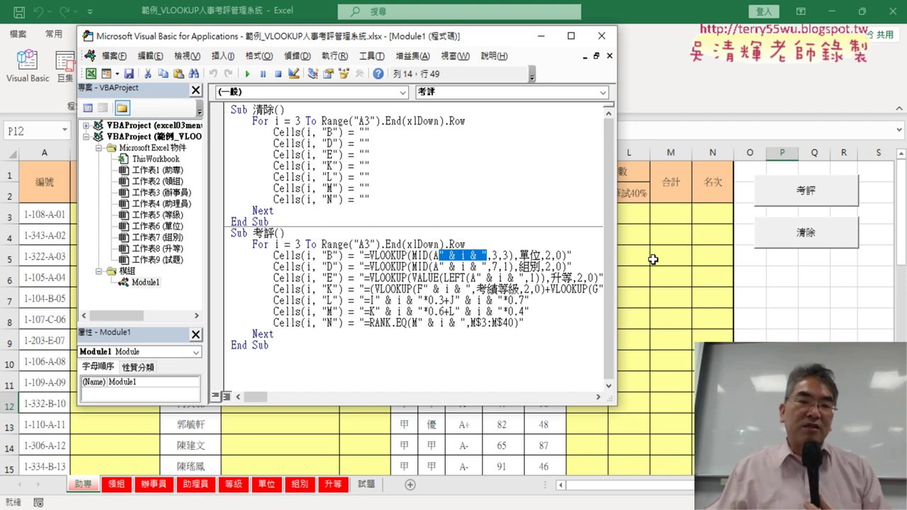
Return to the worksheet and browse the other grade sheets, ending back on 助專
left_click(801, 321)
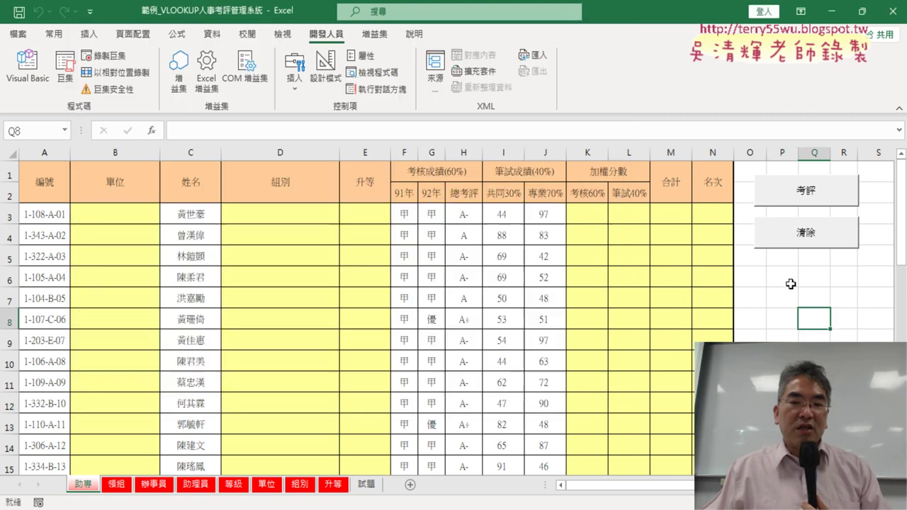
left_click(117, 484)
left_click(155, 484)
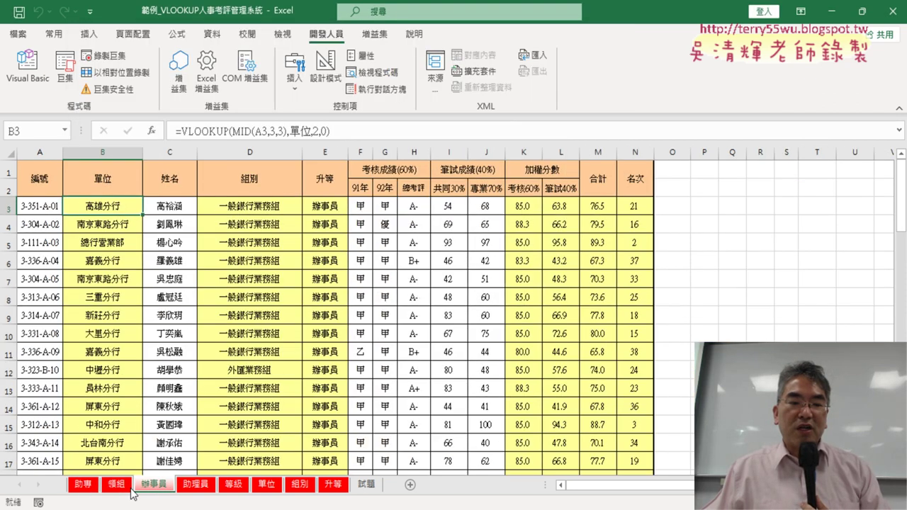
left_click(83, 488)
left_click(117, 488)
left_click(83, 486)
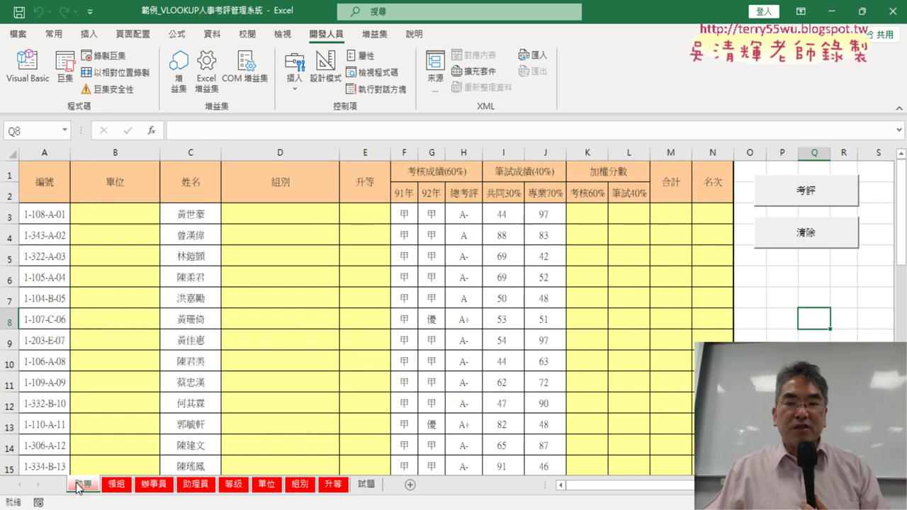
Select and copy the 考評 and 清除 buttons, then select cell O1 on the 領組 sheet
left_click(805, 193, "ctrl")
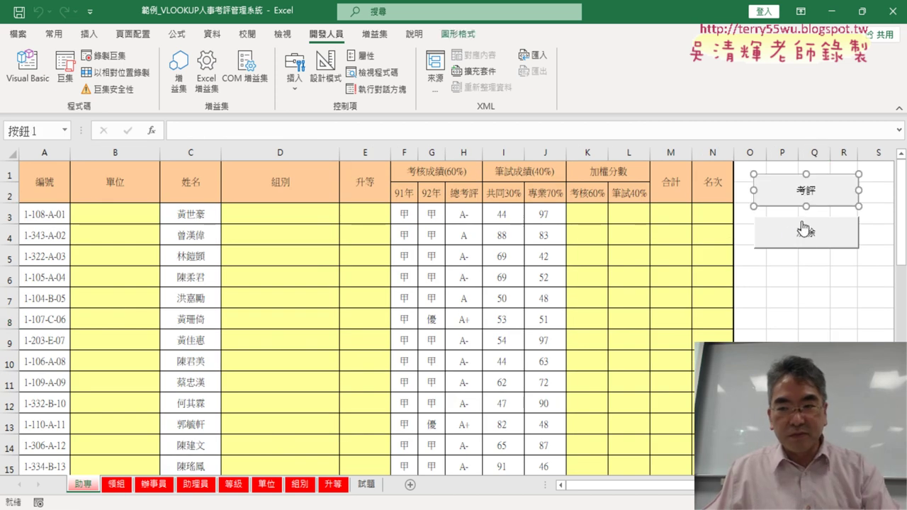
left_click(805, 229, "ctrl")
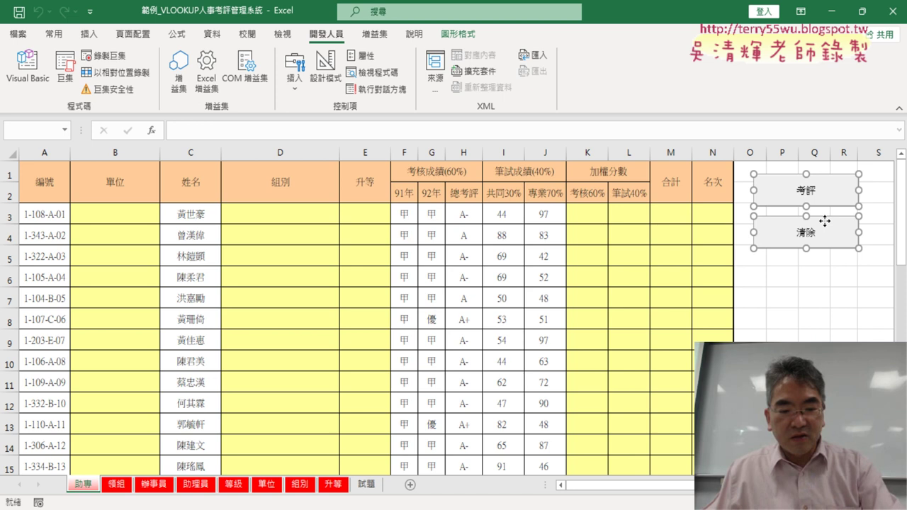
left_click(120, 486)
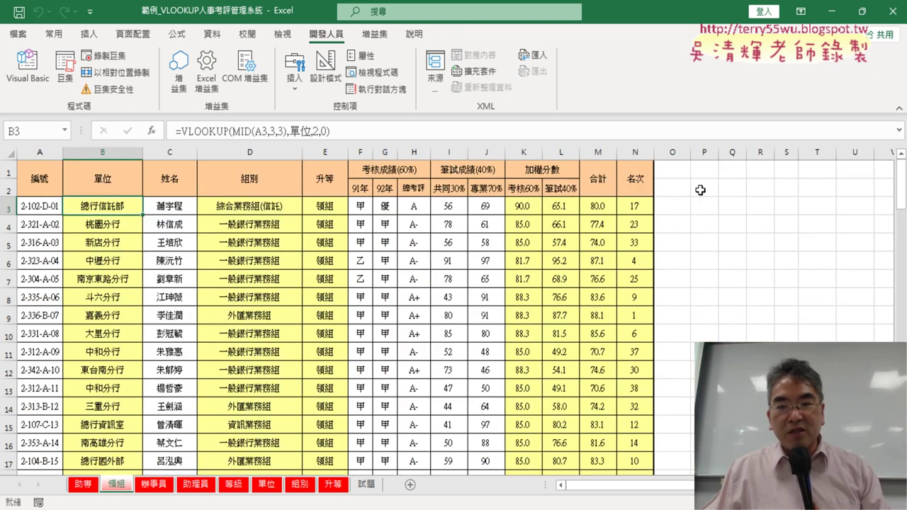
left_click(677, 171)
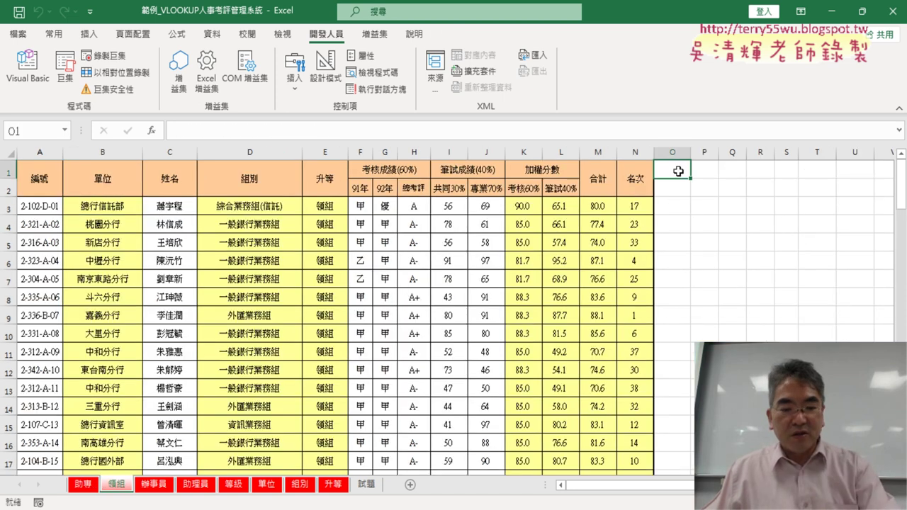
Paste the 考評 and 清除 buttons onto 領組 and run 清除 to empty its computed columns
key("ctrl+v")
left_click(760, 272)
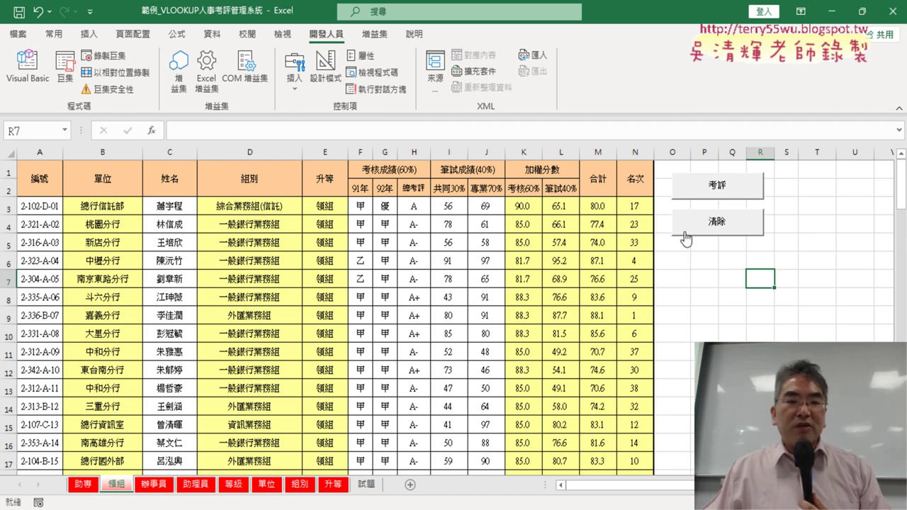
left_click(733, 229)
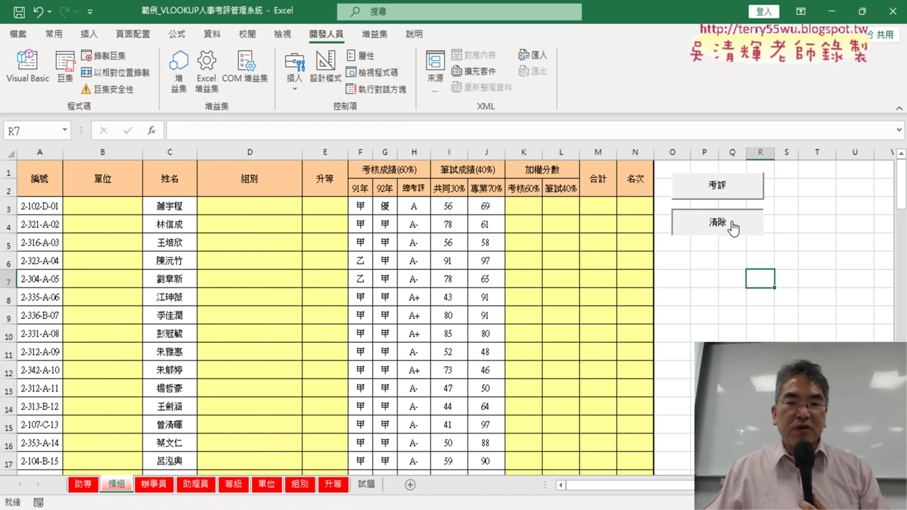
Jump from a 編號 cell down to the table's last data row, 101
scroll(457, 255, "down", 7)
scroll(461, 253, "up", 3)
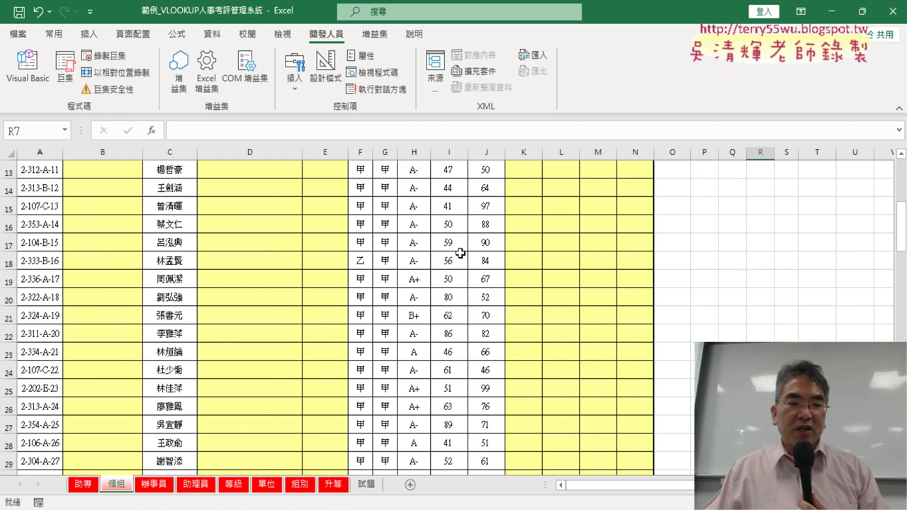
scroll(61, 273, "down", 6)
scroll(61, 274, "down", 3)
left_click(39, 261)
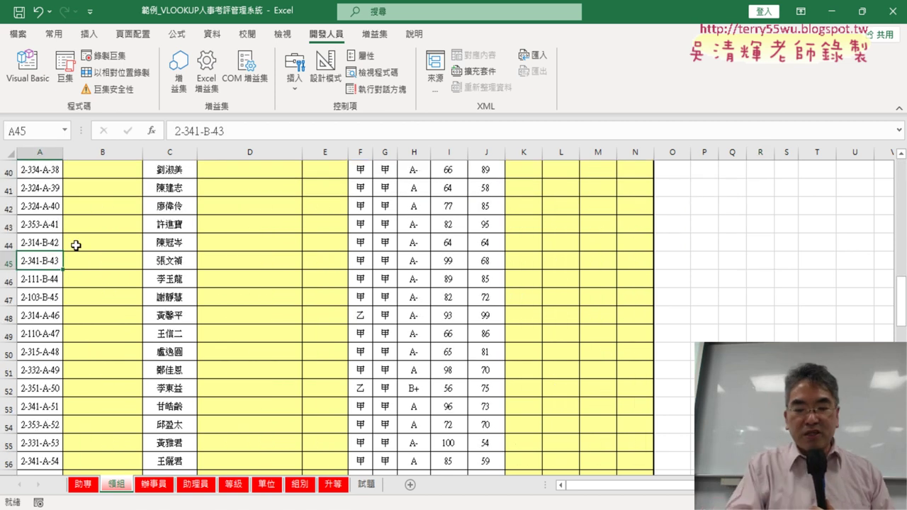
key("ctrl+Down")
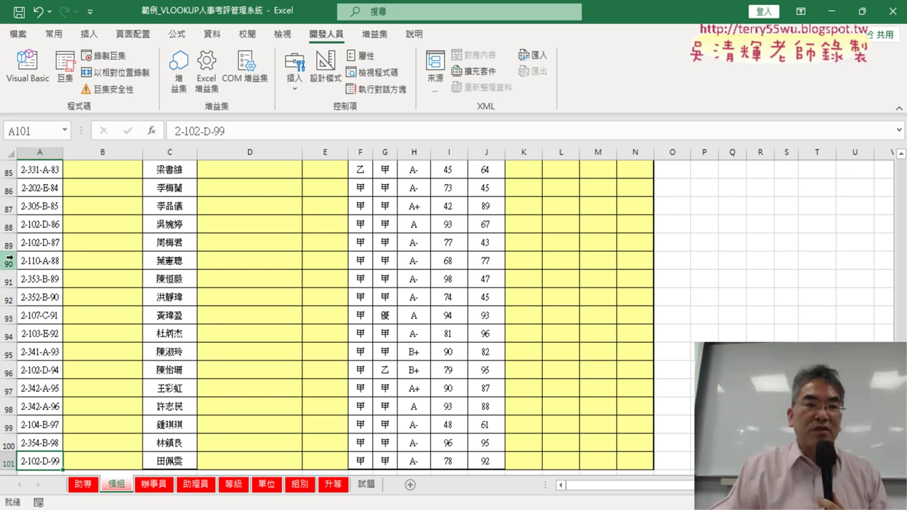
left_click(35, 81)
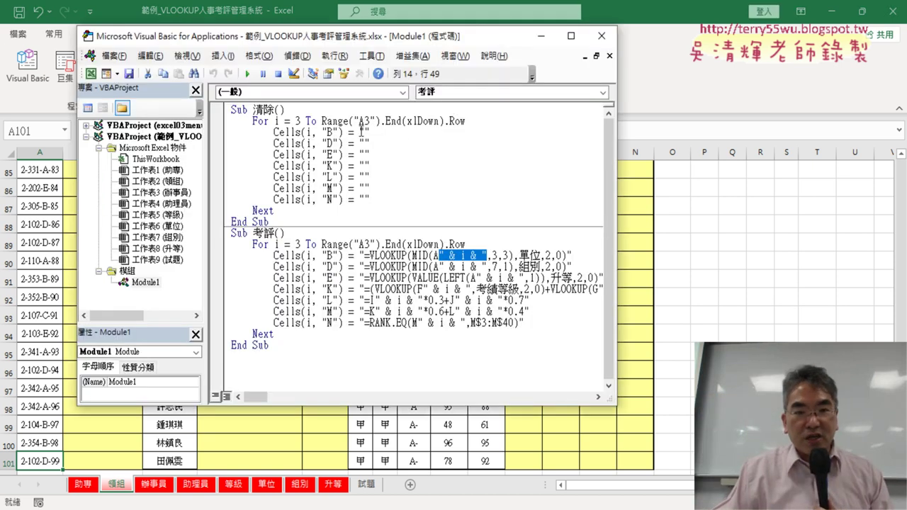
left_click_drag(323, 121, 466, 121)
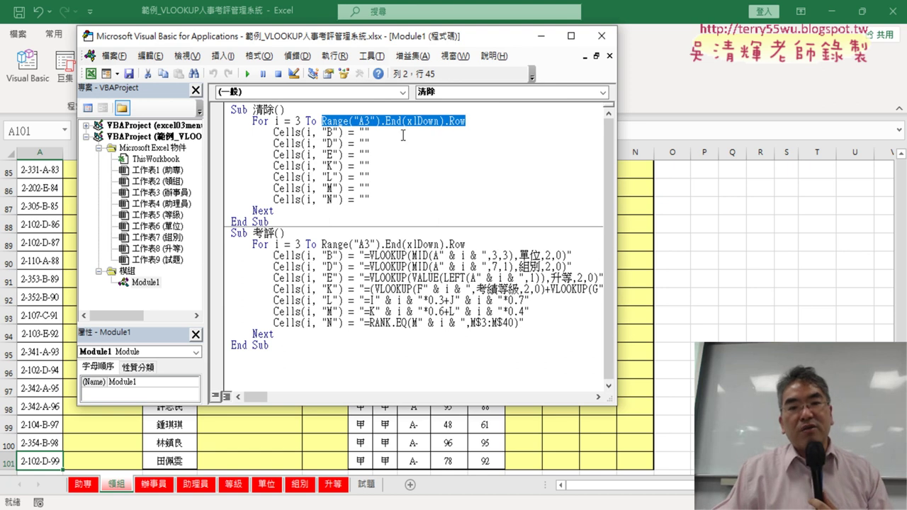
left_click(813, 317)
scroll(779, 283, "up", 5)
scroll(780, 284, "up", 20)
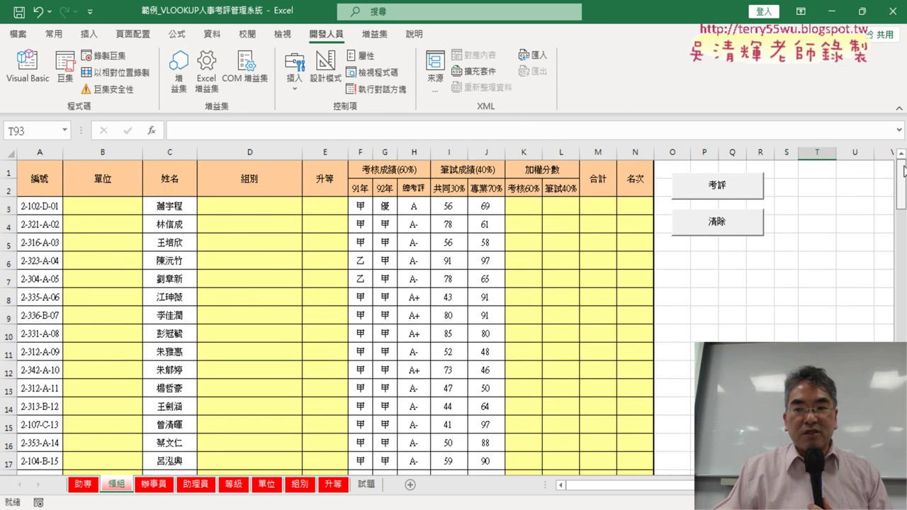
Run 考評 on 領組 and scroll through the refilled grading columns
left_click(740, 192)
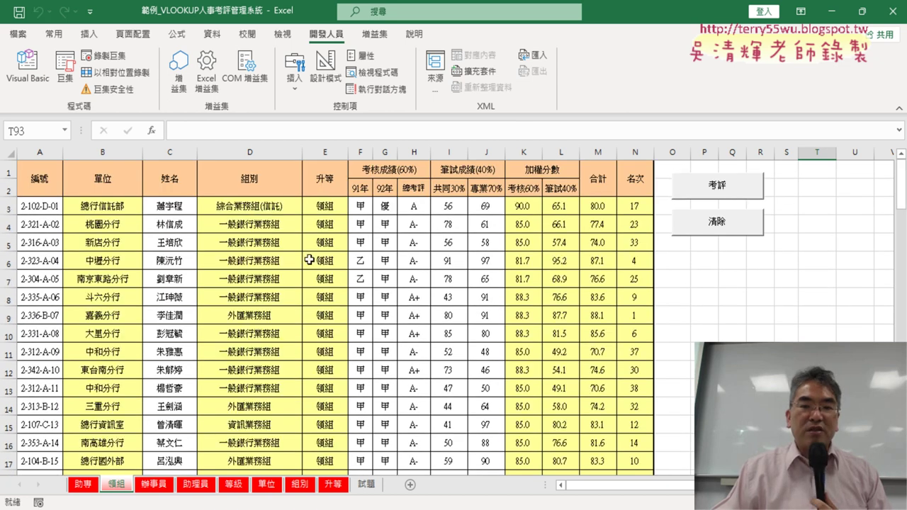
scroll(278, 270, "down", 3)
scroll(353, 282, "down", 3)
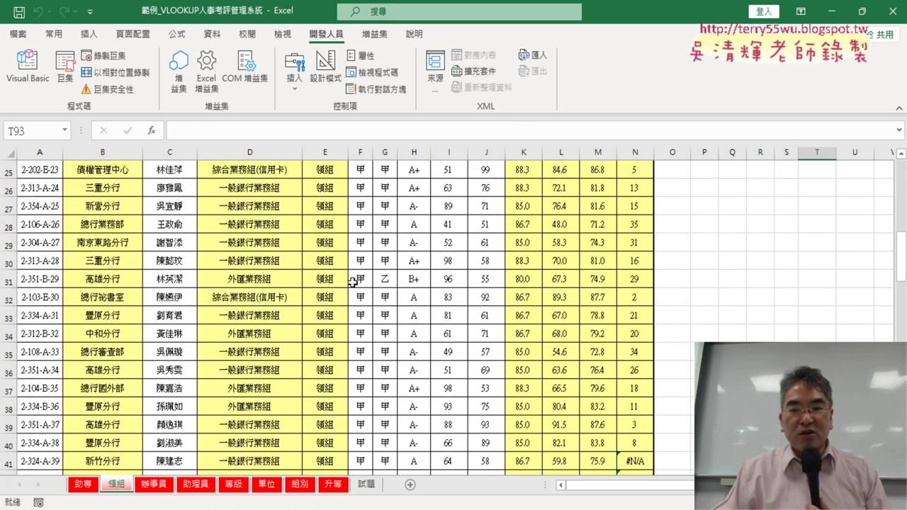
scroll(353, 282, "down", 4)
scroll(353, 282, "down", 6)
scroll(353, 282, "down", 6)
scroll(352, 282, "down", 3)
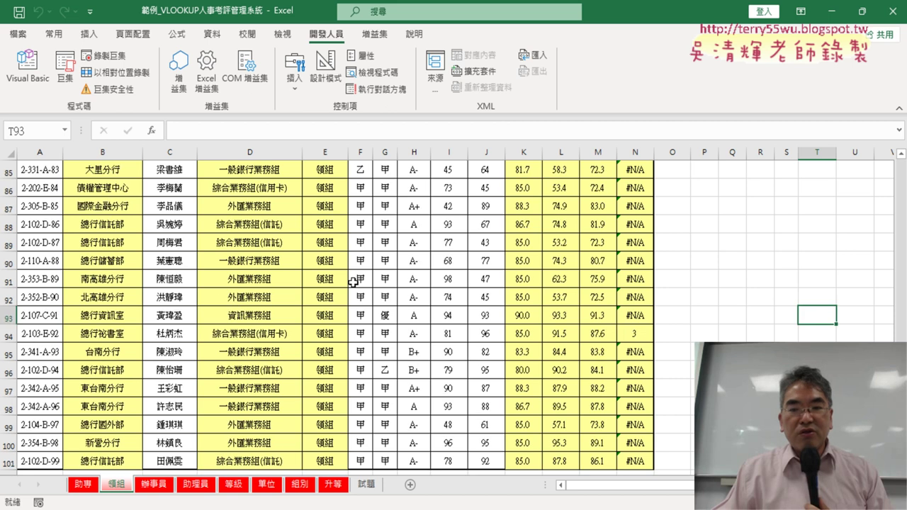
scroll(353, 282, "down", 5)
scroll(353, 282, "up", 3)
scroll(353, 282, "up", 4)
scroll(353, 282, "up", 4)
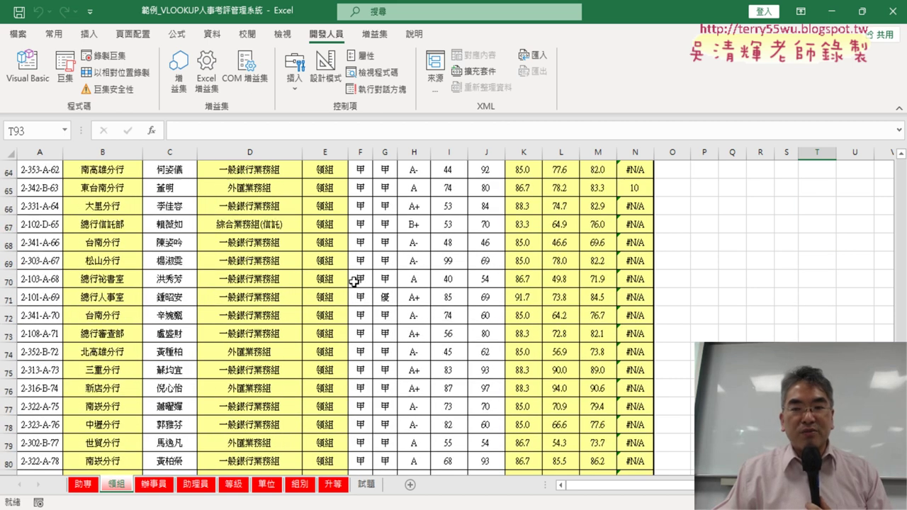
scroll(353, 282, "up", 3)
scroll(719, 330, "up", 3)
scroll(719, 330, "up", 5)
scroll(719, 330, "up", 2)
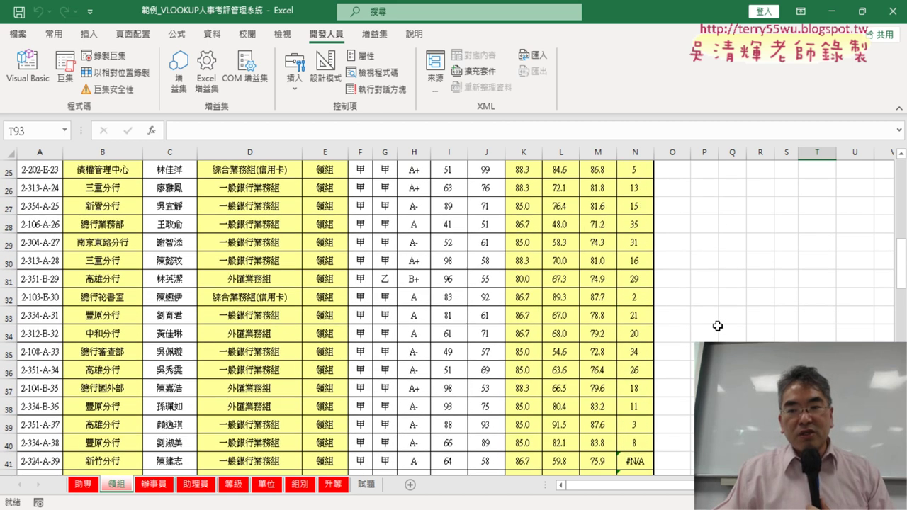
scroll(662, 324, "down", 3)
Inspect N41's RANK.EQ formula, where ranks from row 41 down show #N/A
left_click(631, 295)
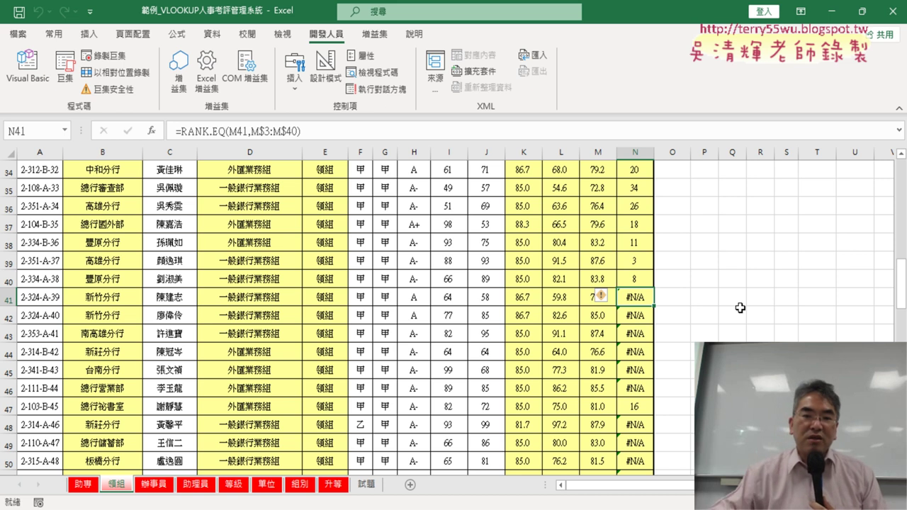
scroll(764, 278, "up", 8)
scroll(764, 277, "up", 3)
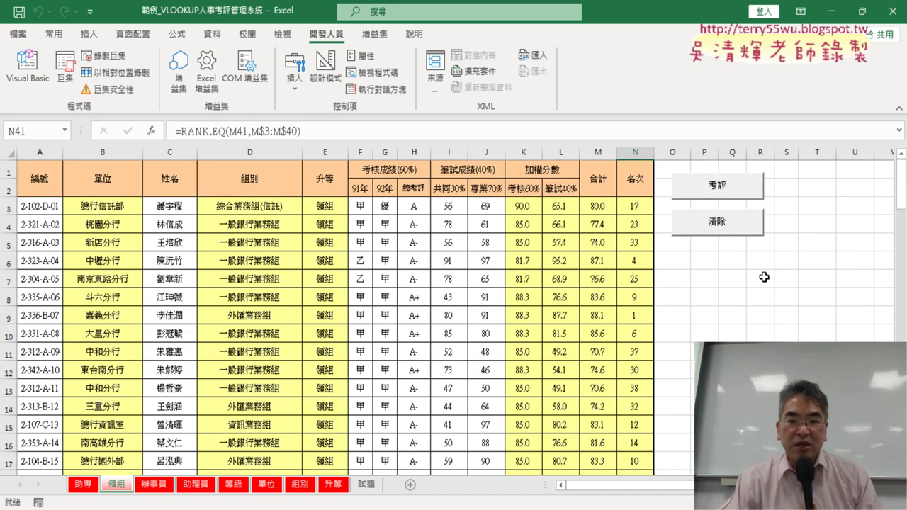
Check N3's rank formula, then jump from A3 to the last data row, A101
left_click(633, 207)
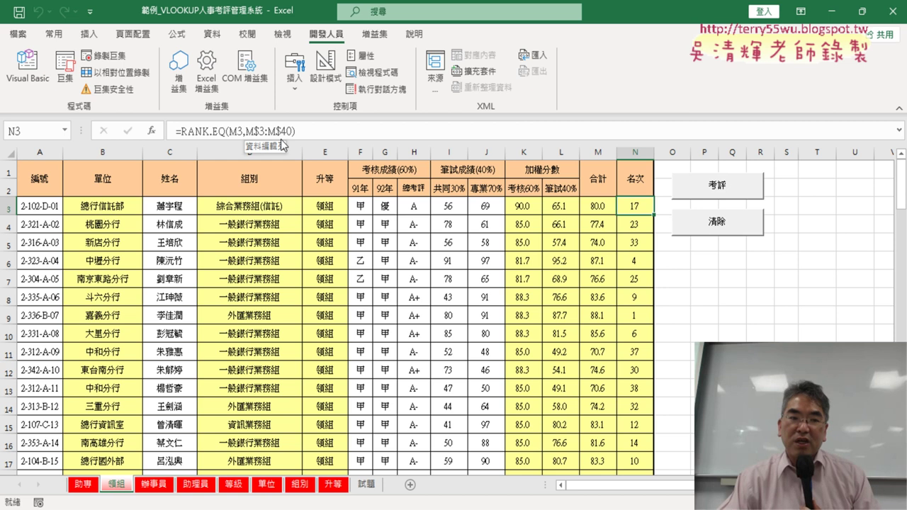
left_click(53, 205)
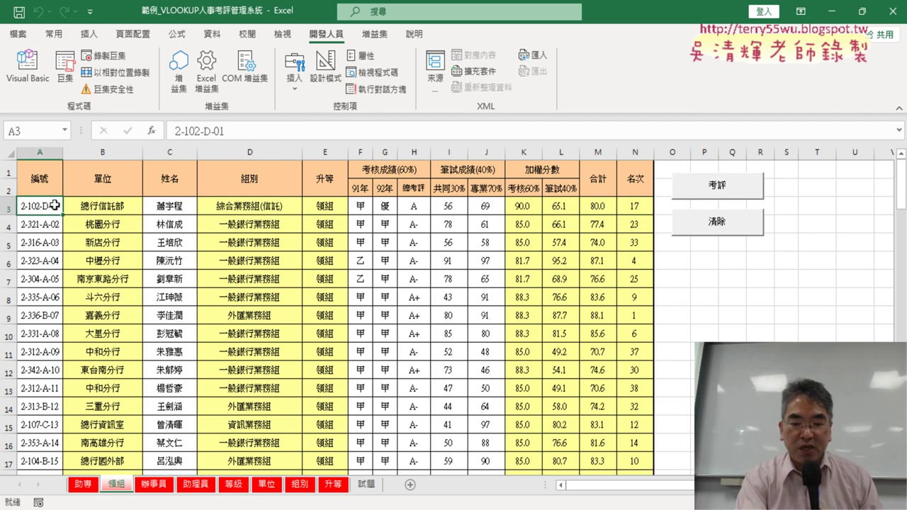
key("ctrl+Down")
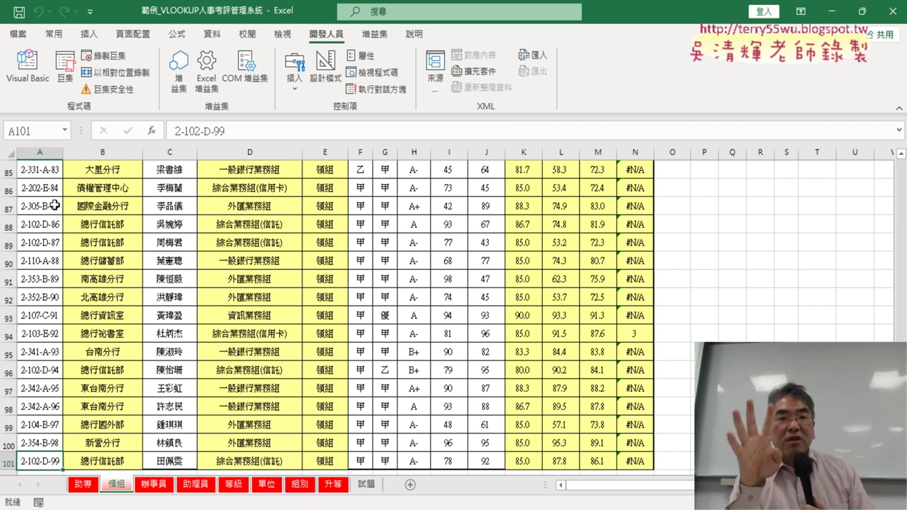
Reopen the VBA editor widened and mark the hard-coded 40 and the loop's last-row expression
left_click(28, 68)
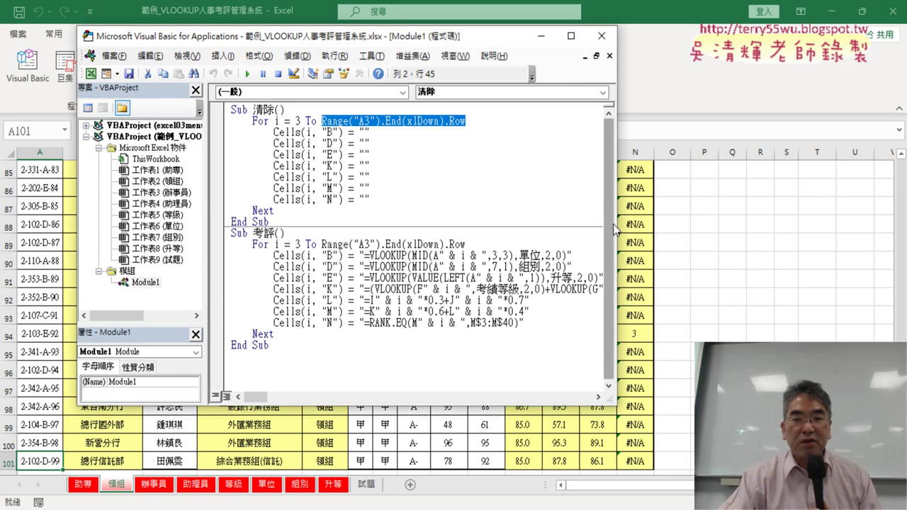
left_click_drag(614, 224, 853, 224)
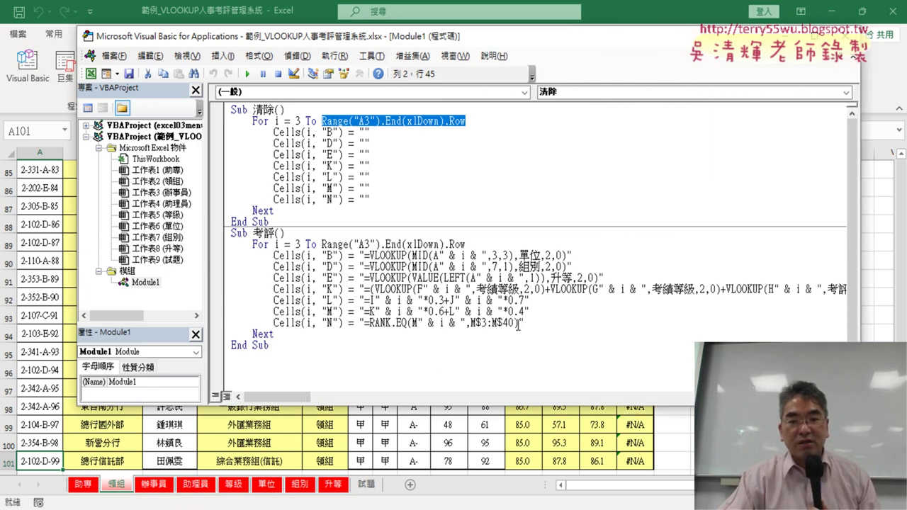
left_click_drag(513, 324, 508, 324)
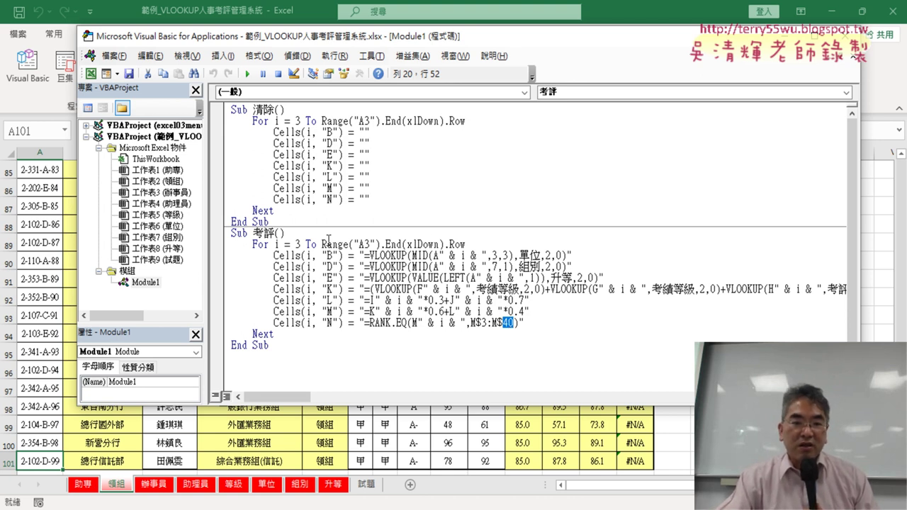
left_click_drag(321, 244, 466, 244)
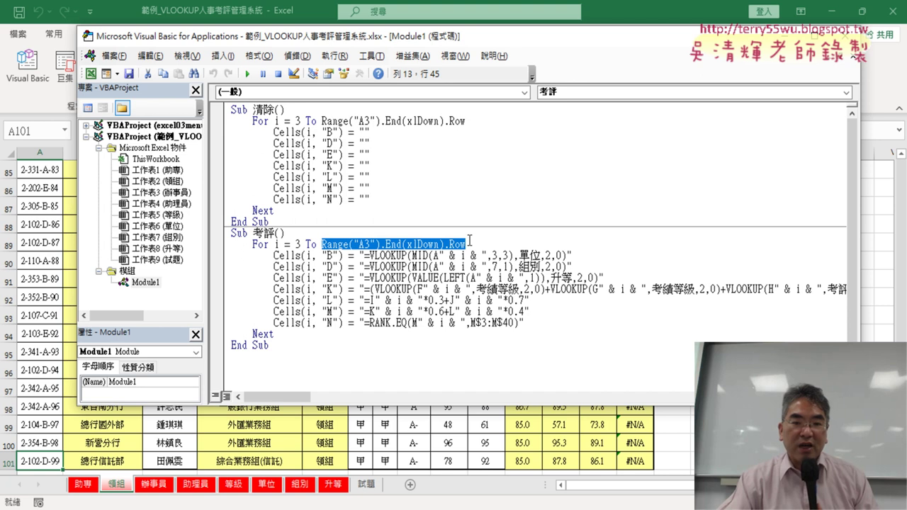
double_click(505, 322)
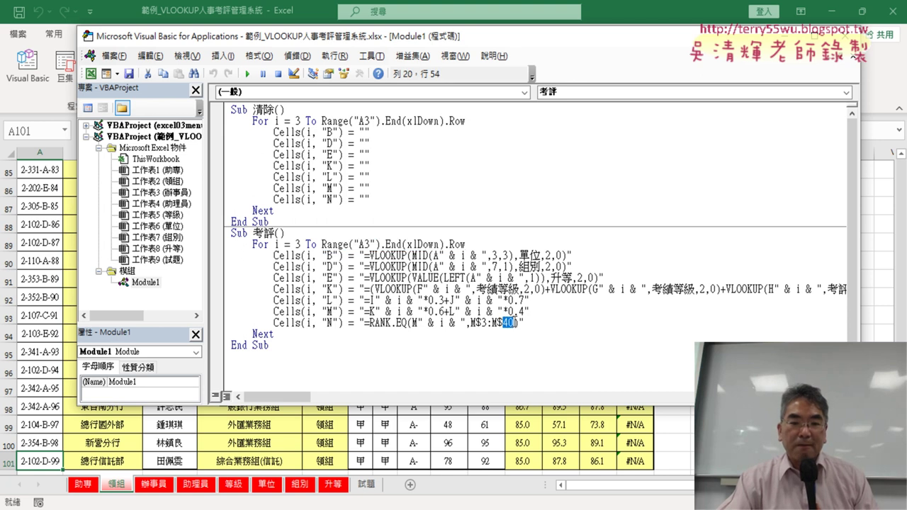
left_click_drag(322, 243, 455, 244)
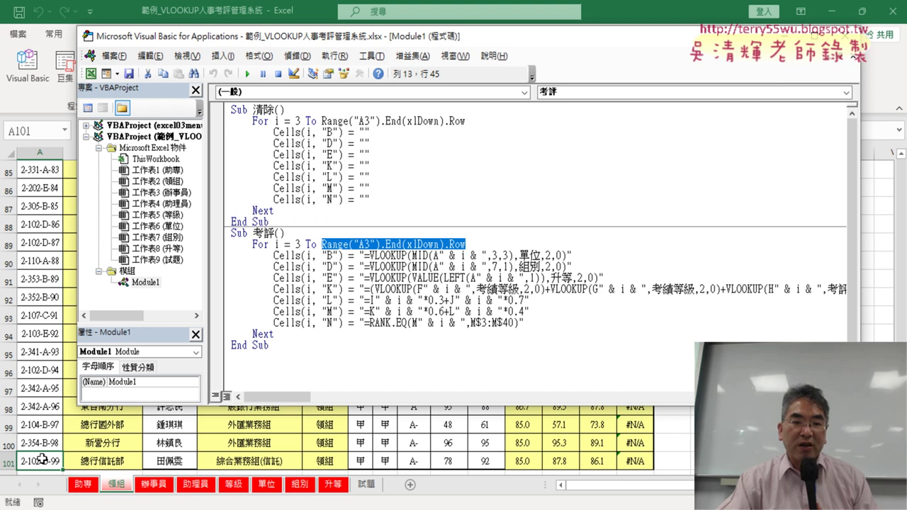
Insert an indented blank line directly under Sub 考評()
left_click(336, 233)
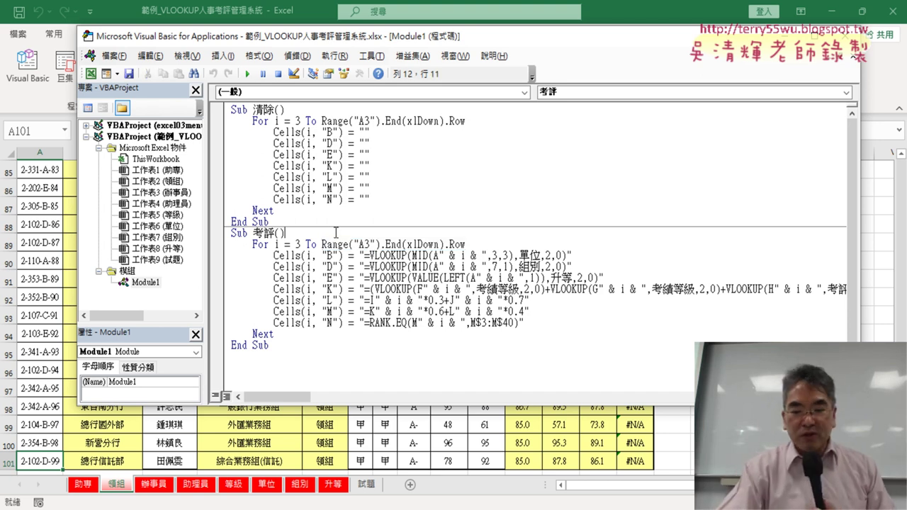
key("Return")
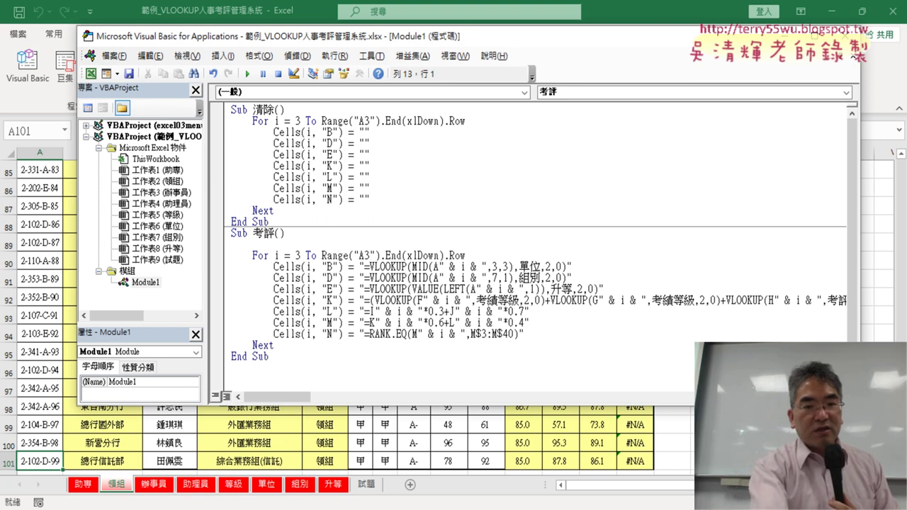
key("Tab")
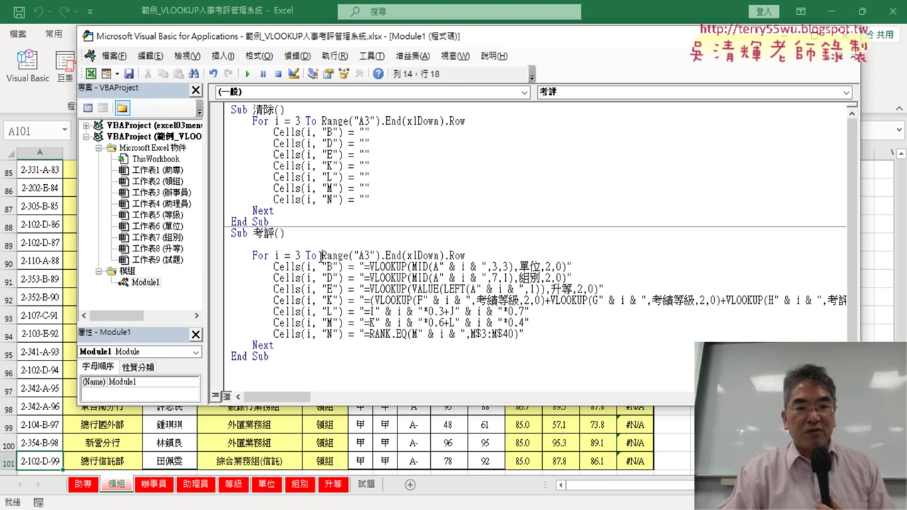
left_click_drag(322, 255, 466, 255)
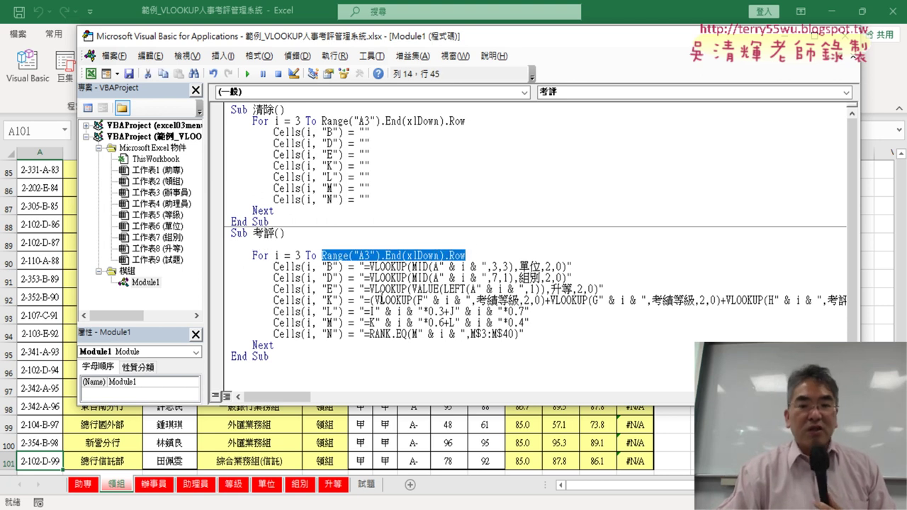
Write r = on the new line and move Range("A3").End(xlDown).Row into it
left_click(324, 243)
type("r")
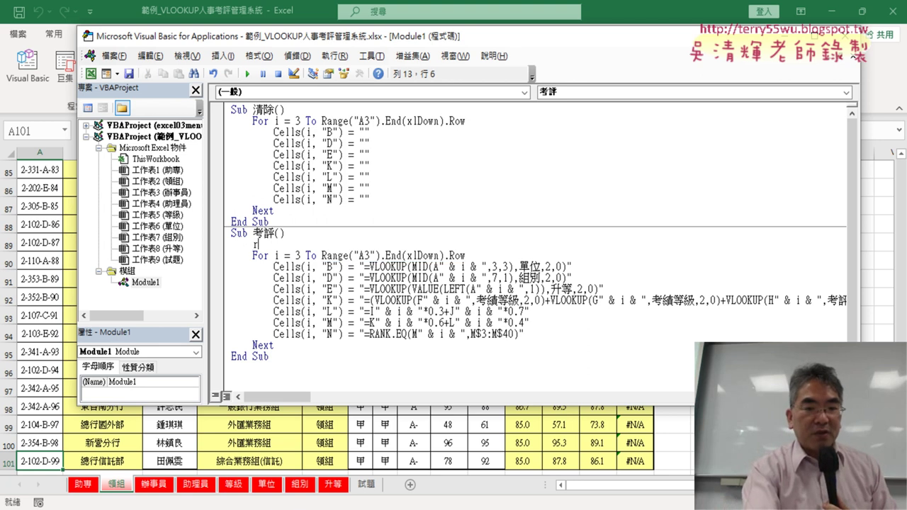
type("=")
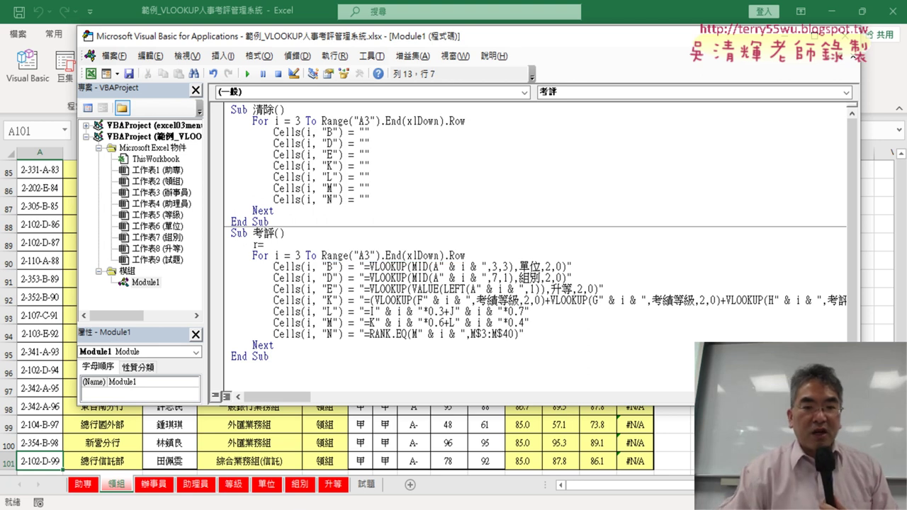
key("Down")
key("Return")
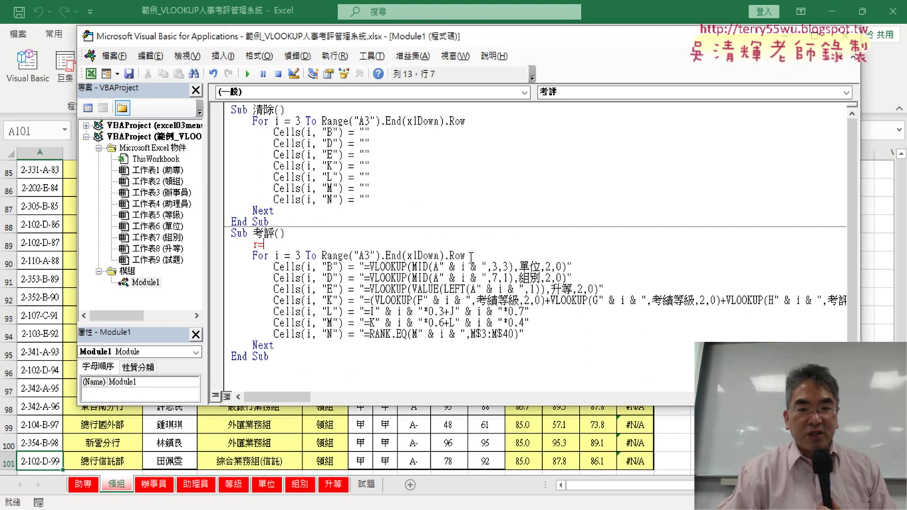
mouse_move(467, 256)
left_mouse_down()
mouse_move(320, 256)
mouse_move(265, 245)
left_mouse_up()
left_click(360, 258)
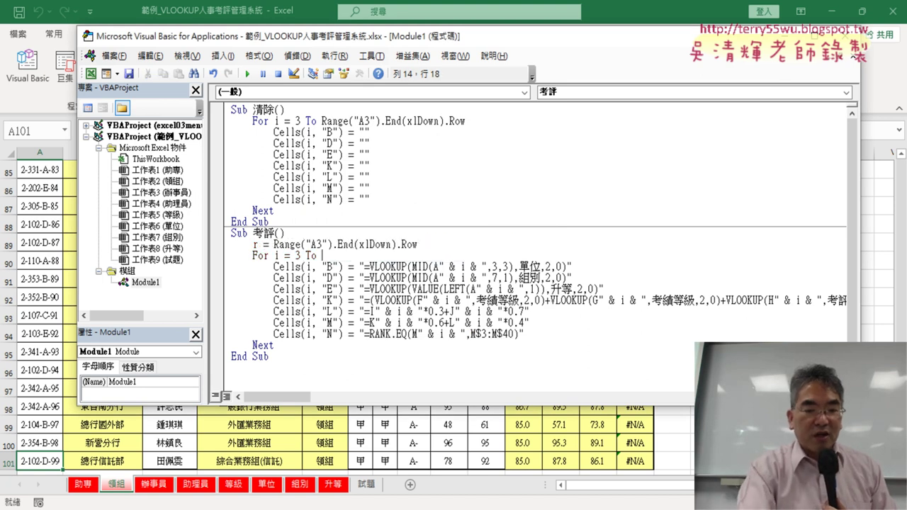
Make the For loop run from 3 To r and select the hard-coded 40 in the rank range
type("r")
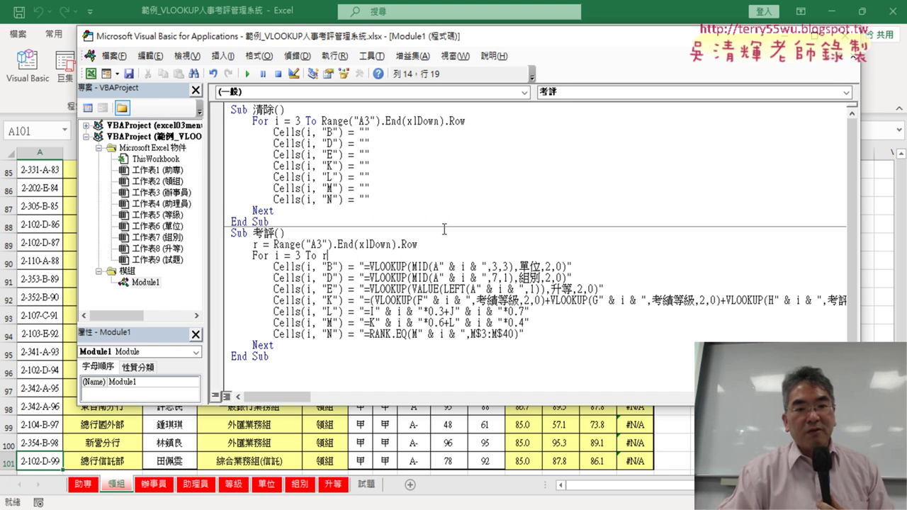
left_click_drag(418, 245, 274, 245)
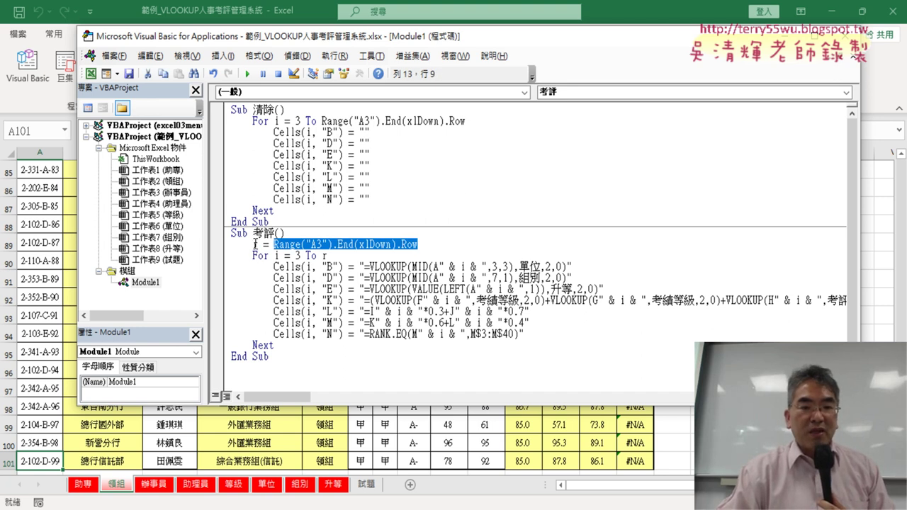
double_click(324, 255)
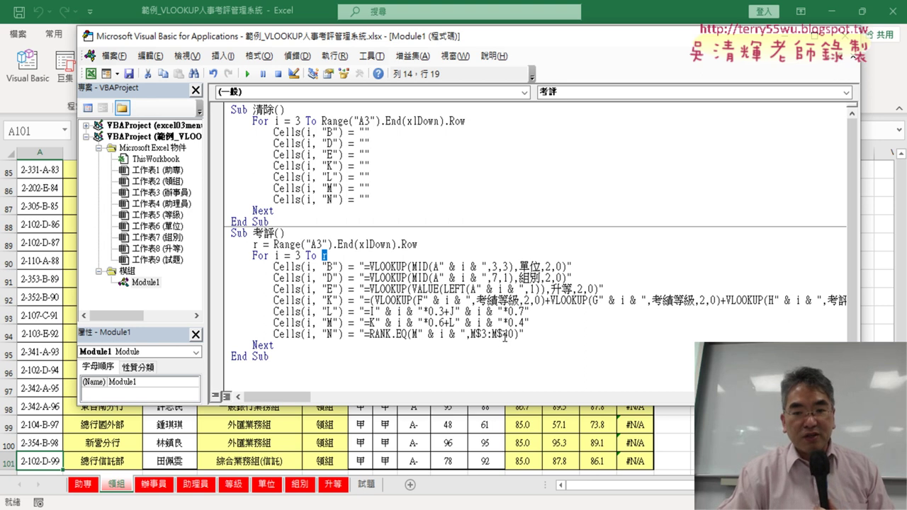
left_click_drag(503, 337, 514, 338)
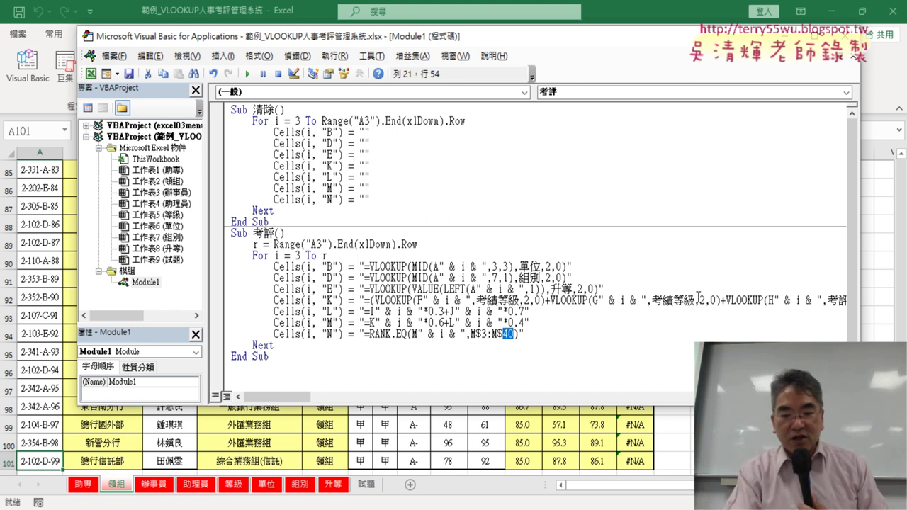
Make the RANK range M$3:M$ & r, with r = Range("A3").End(xlDown).Row, then close the editor
type("\"&")
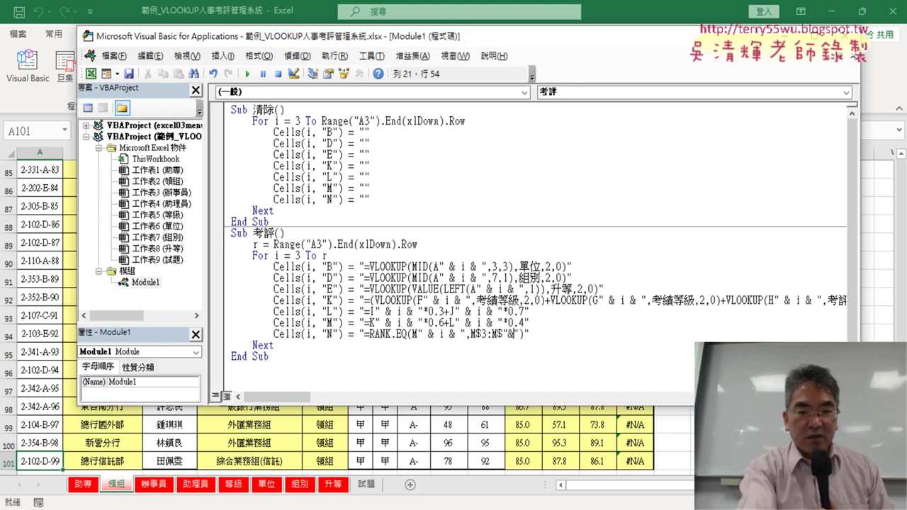
type("r")
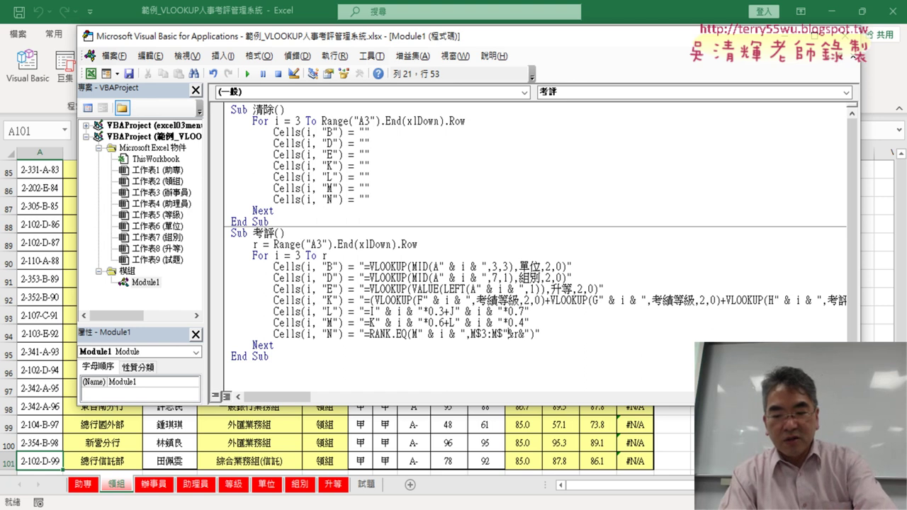
key("Right")
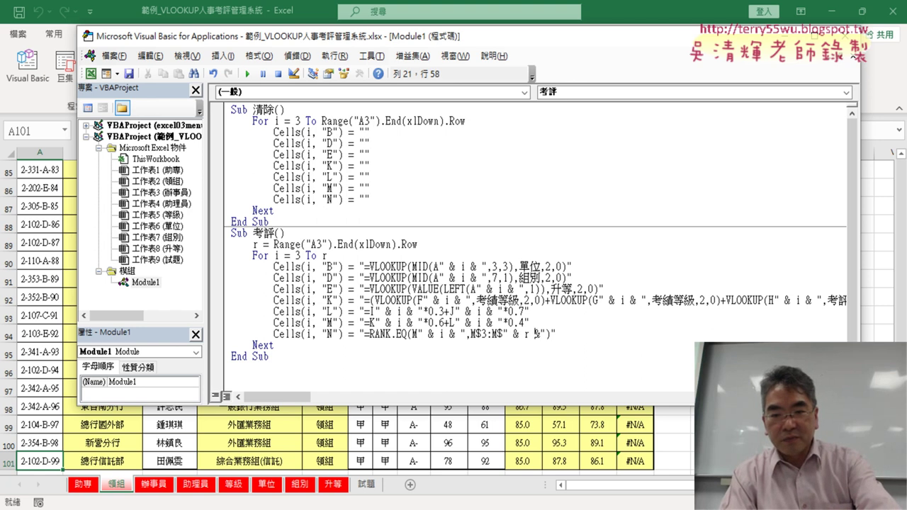
key("Right")
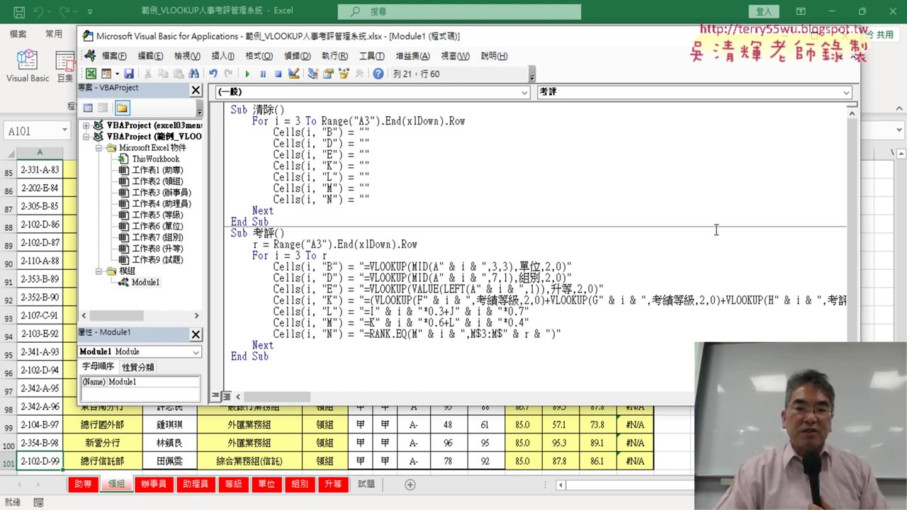
left_click_drag(503, 333, 557, 330)
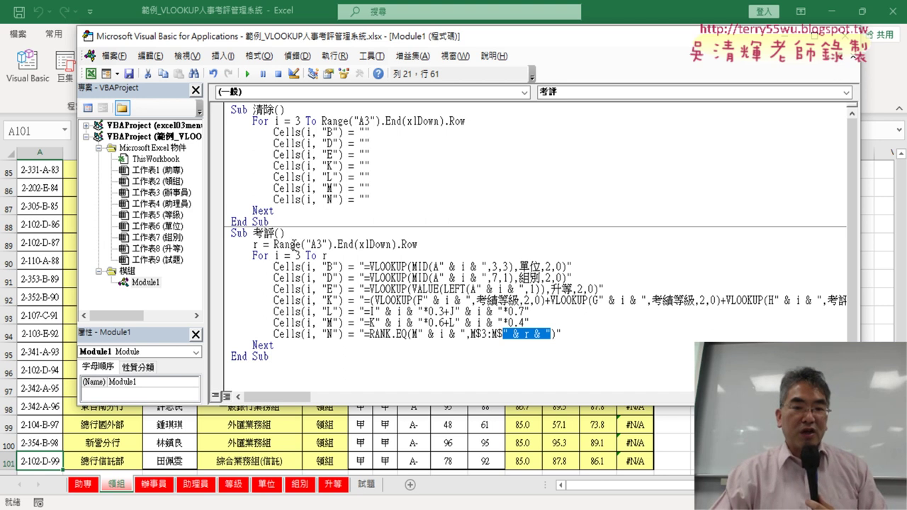
left_click_drag(274, 244, 431, 246)
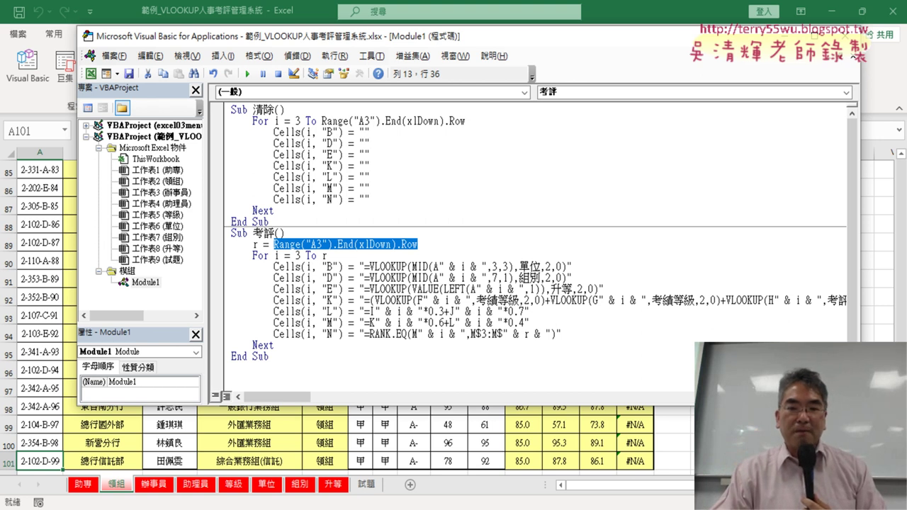
key("alt+F11")
Clear and rerun 考評 on the 領組 sheet, confirming ranks reach row 101 with no #N/A
scroll(801, 266, "up", 6)
scroll(801, 266, "up", 6)
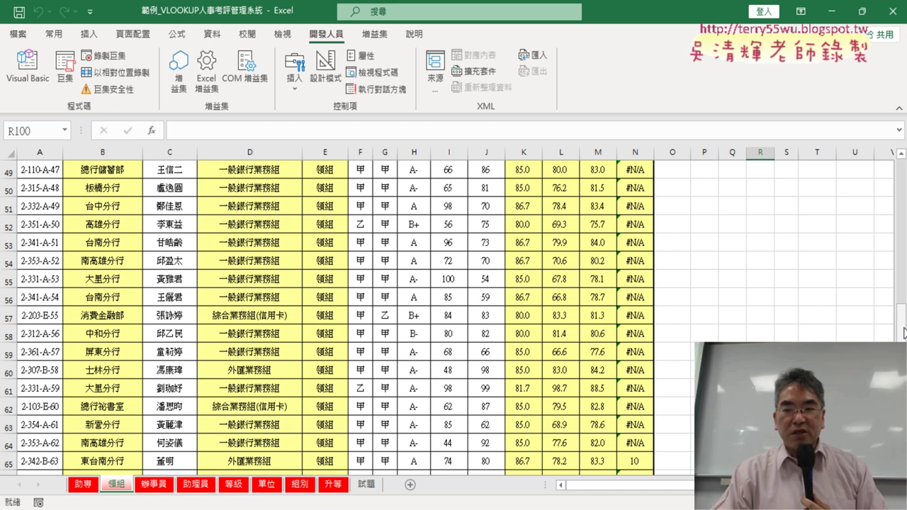
left_click_drag(904, 332, 902, 180)
left_click(737, 186)
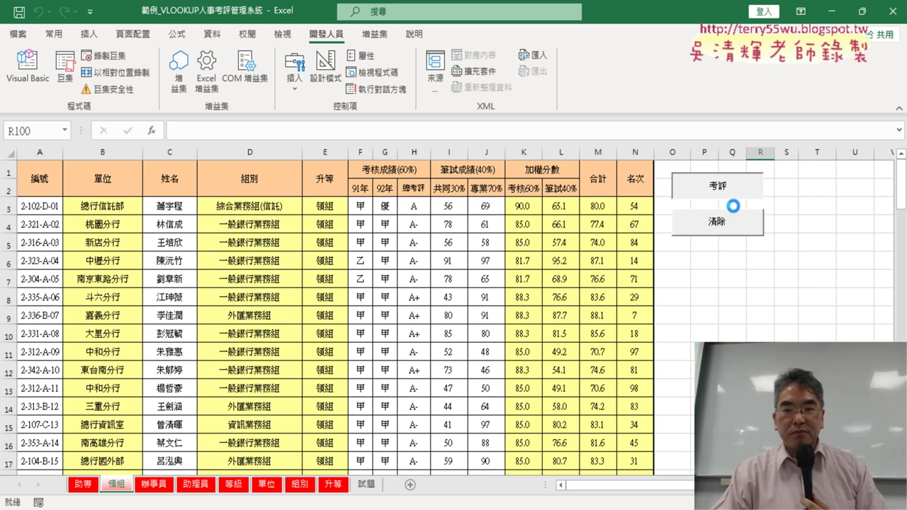
left_click(722, 221)
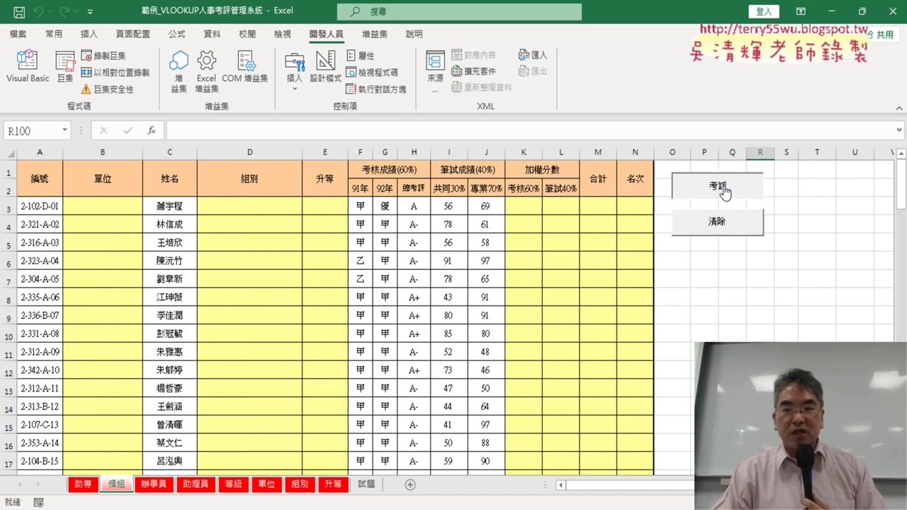
left_click(725, 188)
scroll(709, 273, "down", 6)
scroll(709, 283, "down", 7)
scroll(708, 304, "down", 7)
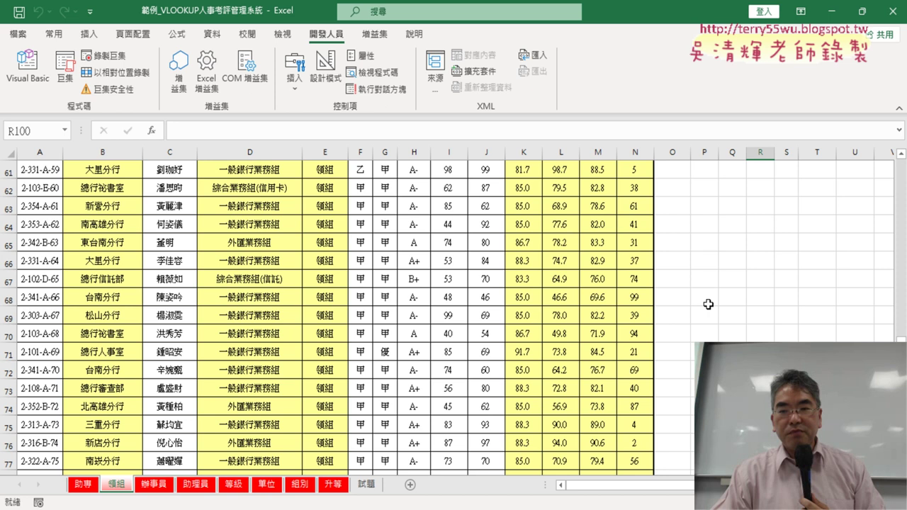
scroll(708, 304, "down", 6)
scroll(708, 303, "down", 5)
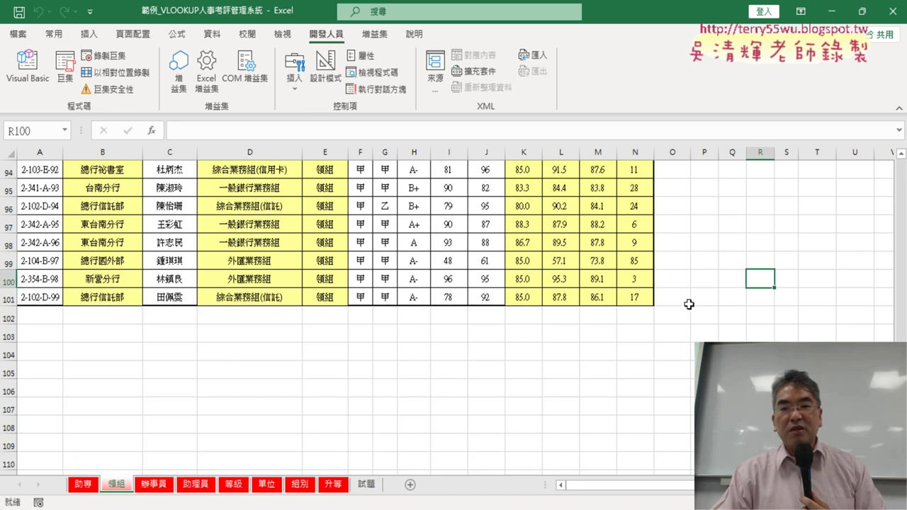
scroll(689, 305, "up", 8)
scroll(689, 305, "up", 20)
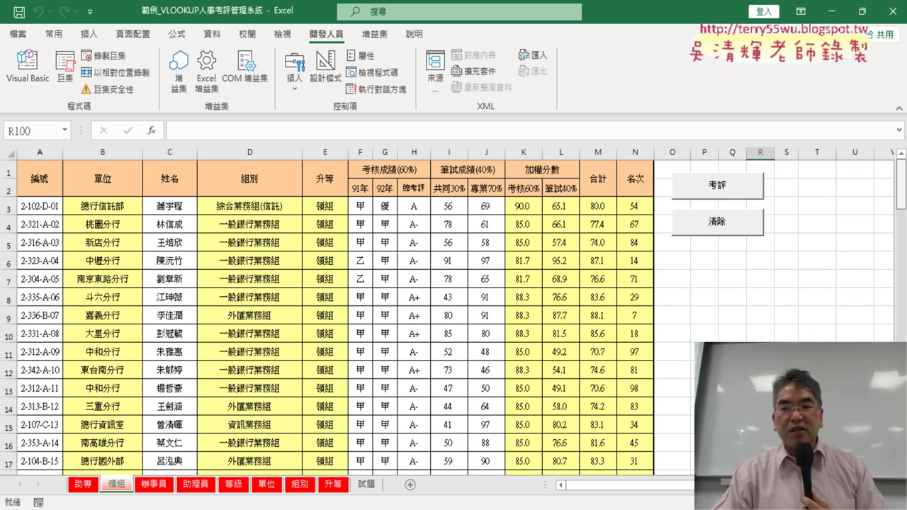
left_click(638, 206)
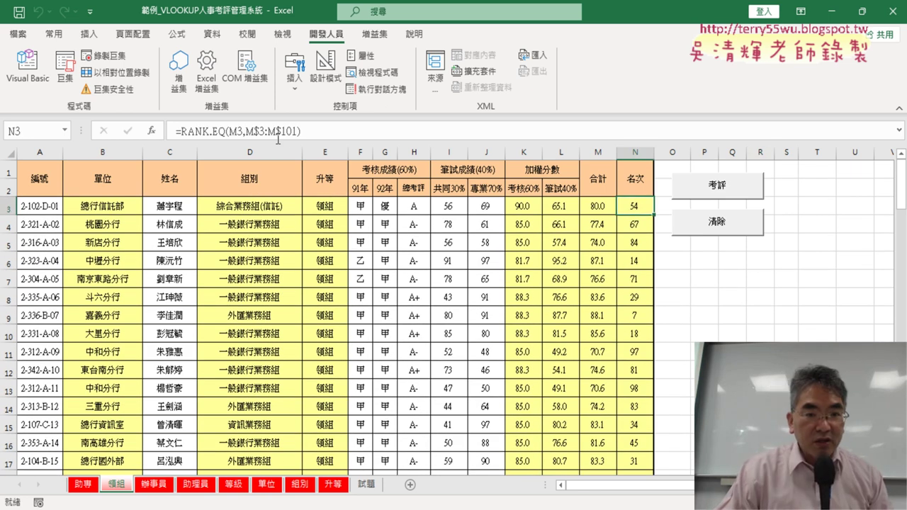
left_click(642, 224)
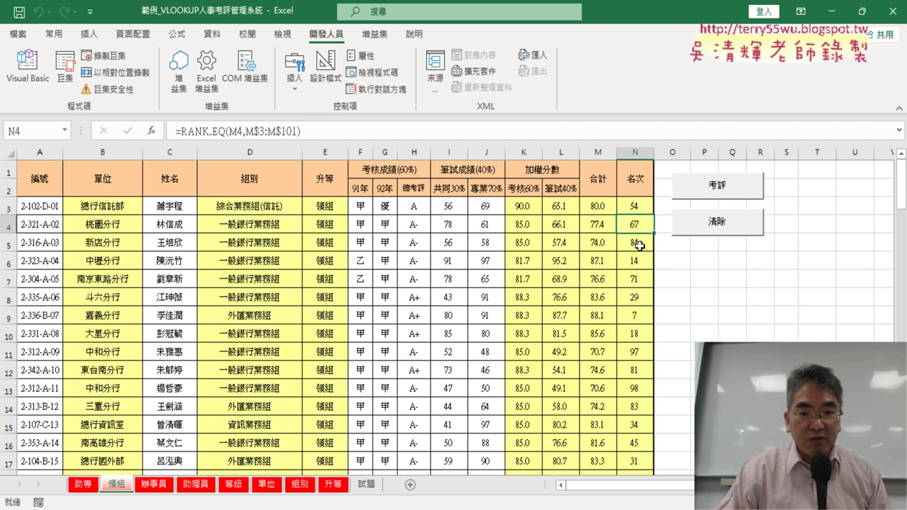
left_click(636, 241)
left_click(638, 258)
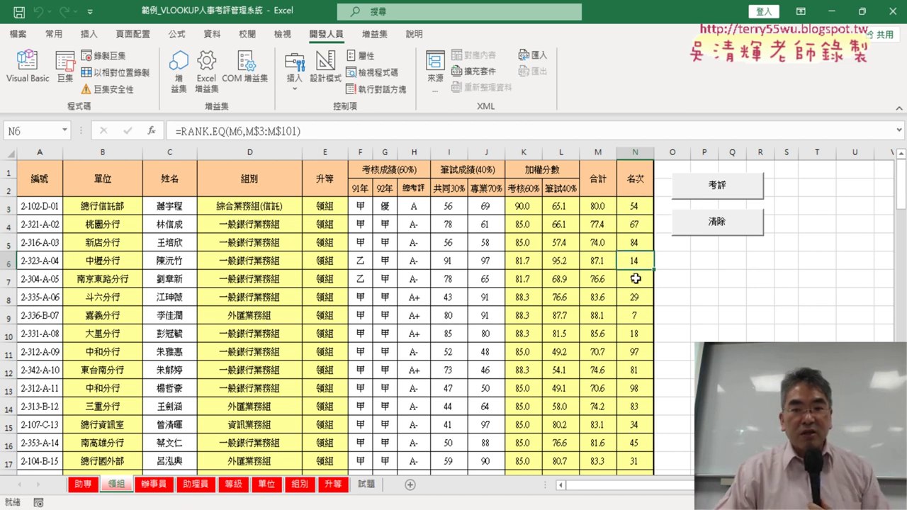
left_click(638, 278)
left_click(638, 297)
left_click(637, 315)
left_click(637, 333)
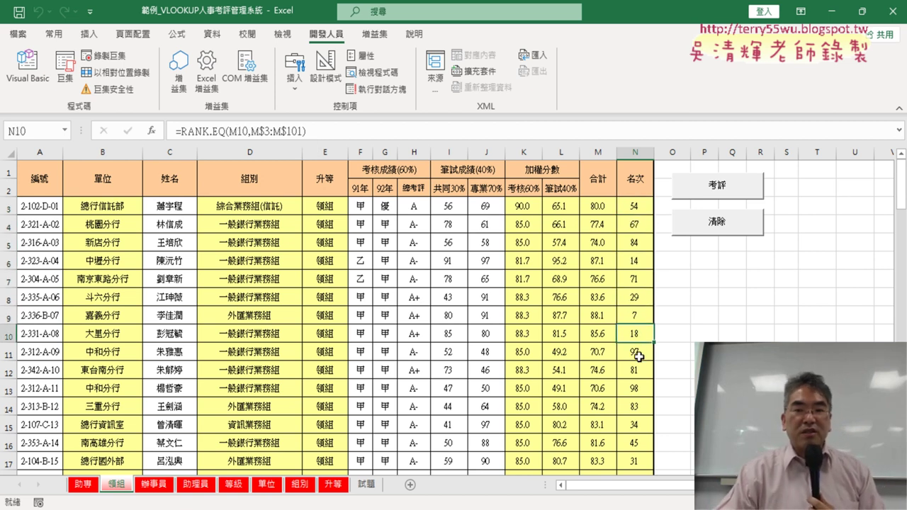
left_click(636, 351)
left_click(638, 370)
left_click(636, 388)
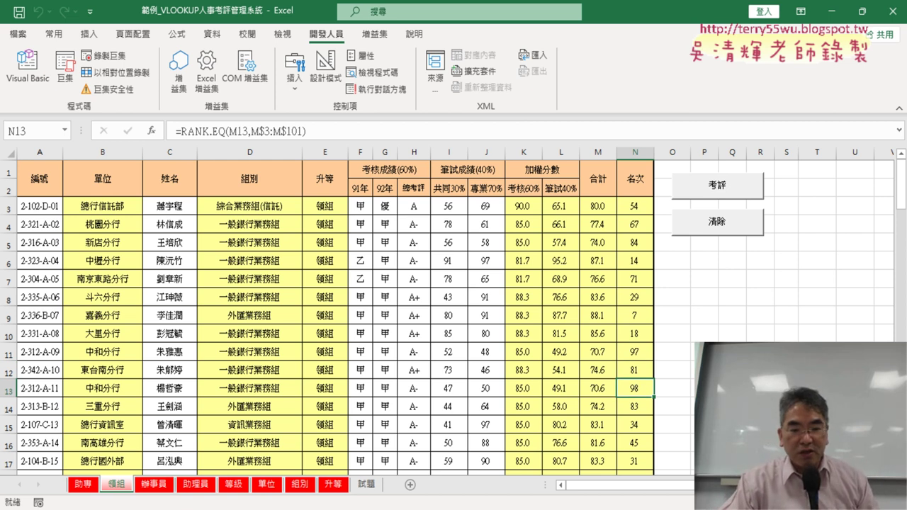
Review the 修改為向下追蹤的列數 code in the 範例_VLOOKUP Google Doc, then return to Excel
mouse_move(425, 505)
left_click(421, 391)
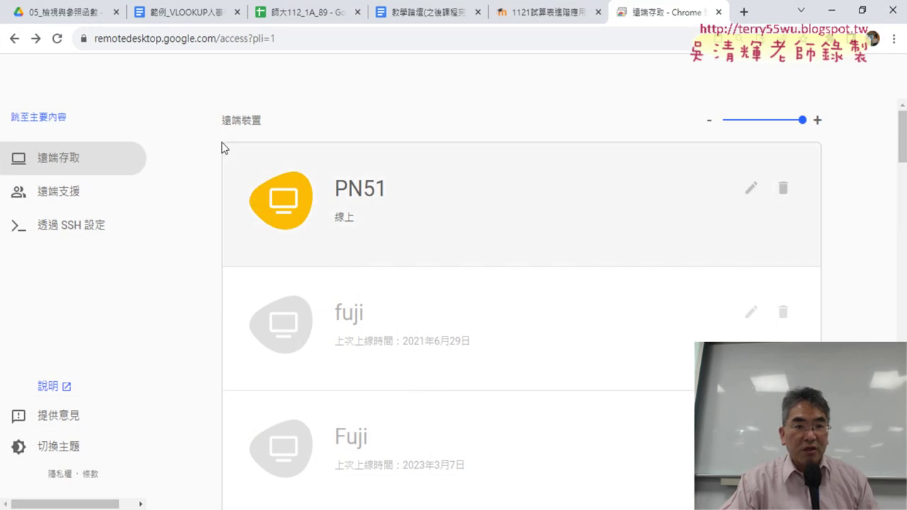
left_click(195, 20)
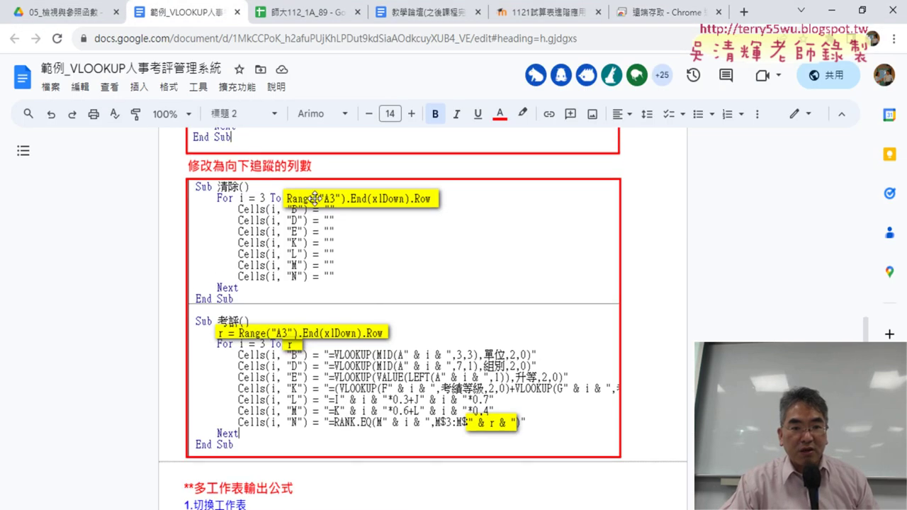
scroll(314, 198, "up", 3)
scroll(284, 206, "up", 2)
scroll(349, 282, "down", 2)
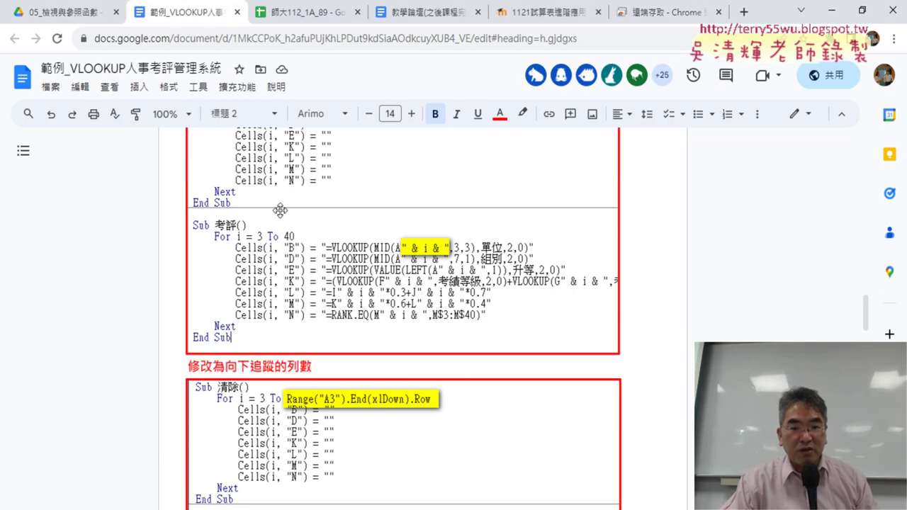
scroll(647, 316, "down", 1)
scroll(647, 315, "down", 2)
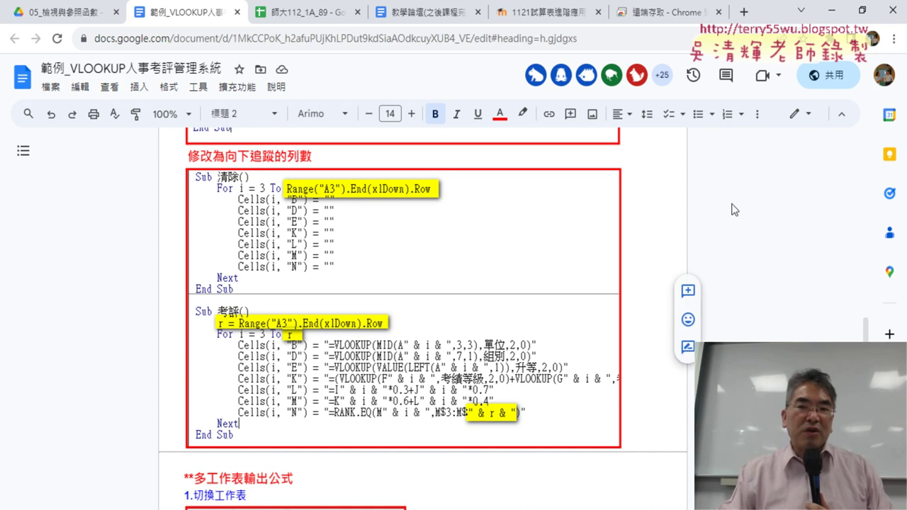
left_click(830, 10)
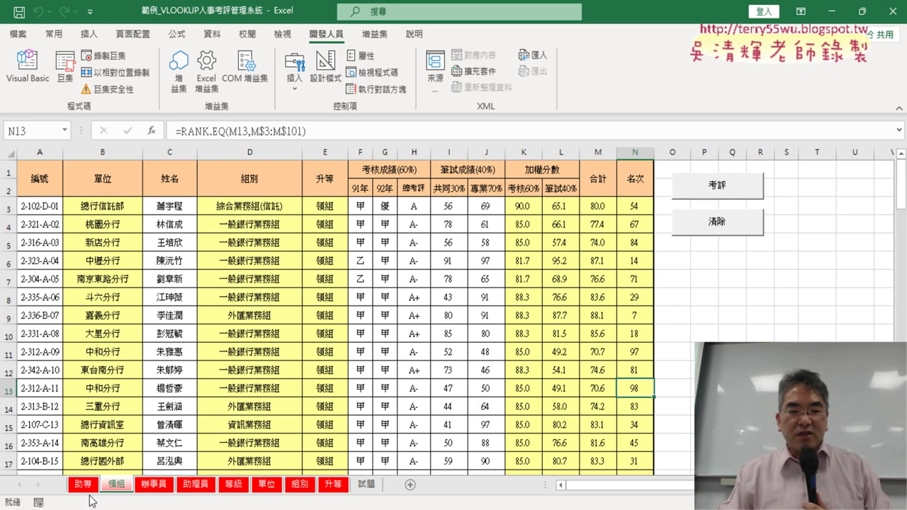
Copy the 考評 and 清除 buttons from 領組 and select cell O1 on the 辦事員 sheet
left_click(151, 488)
left_click(197, 487)
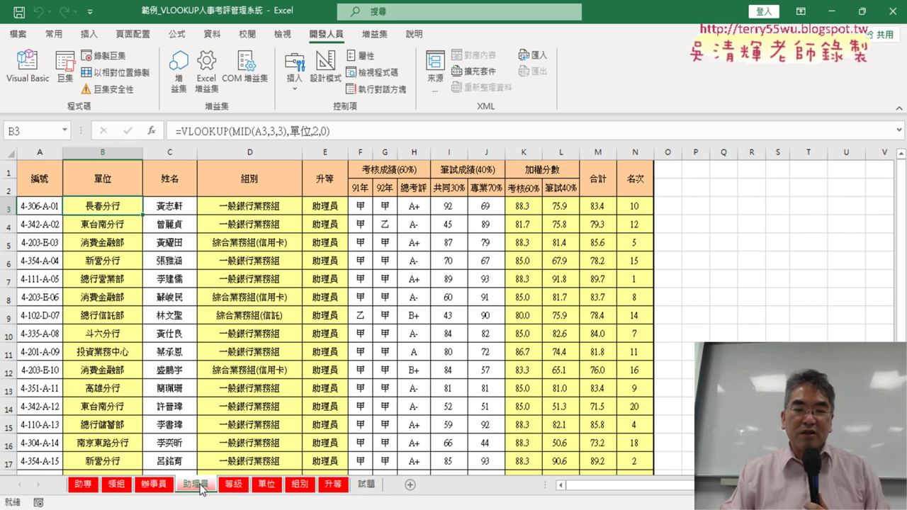
left_click(119, 487)
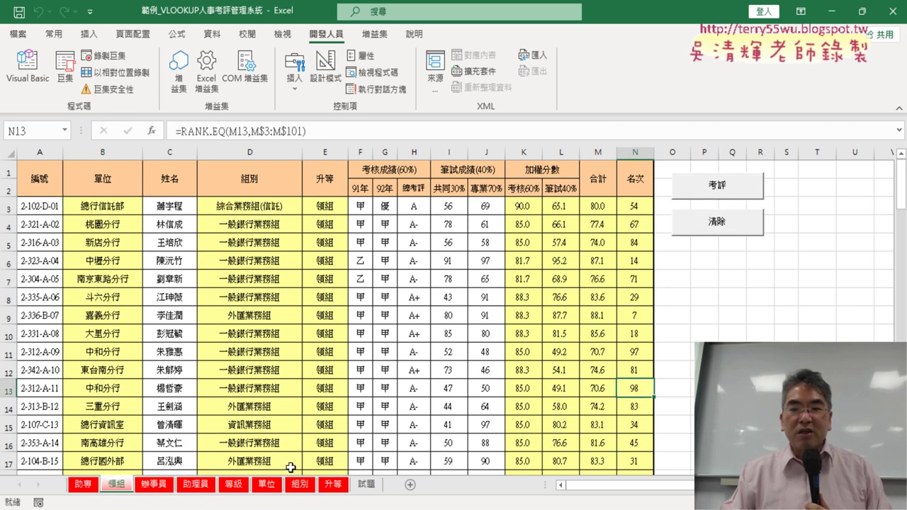
left_click(720, 187, "ctrl")
left_click(727, 214, "ctrl")
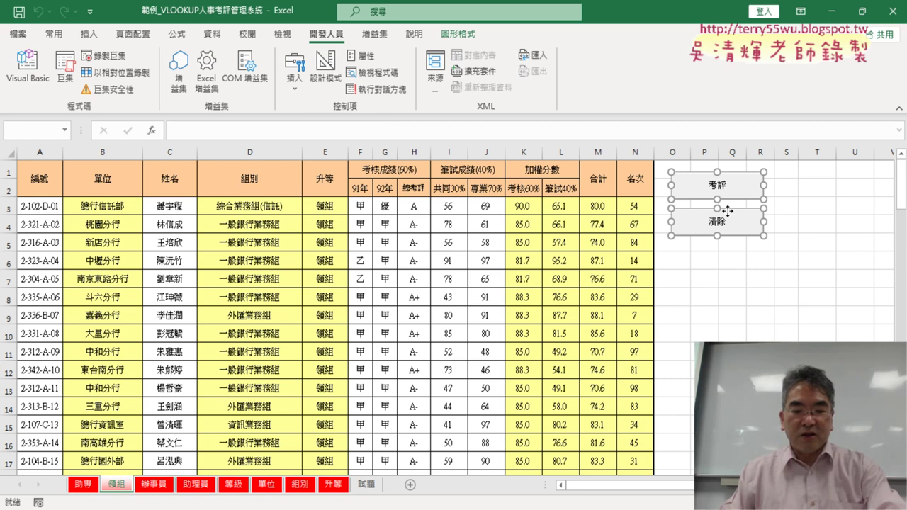
left_click(164, 486)
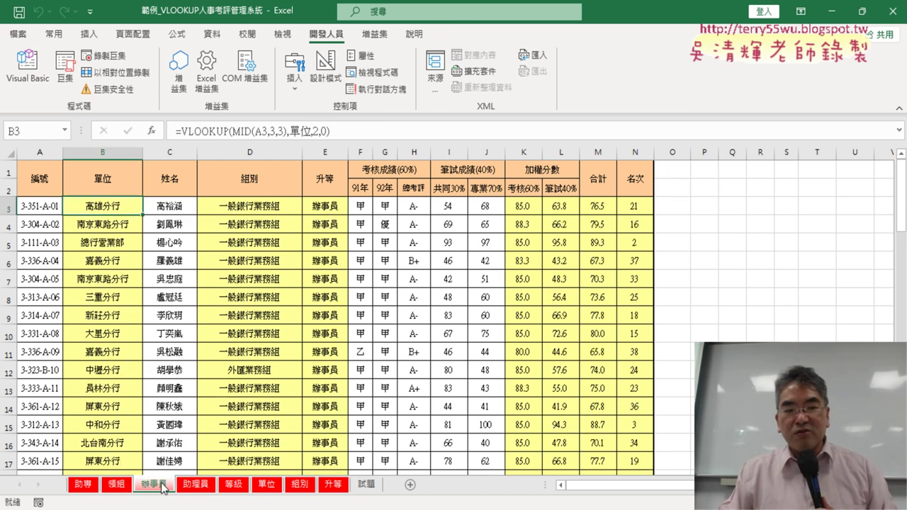
left_click(679, 171)
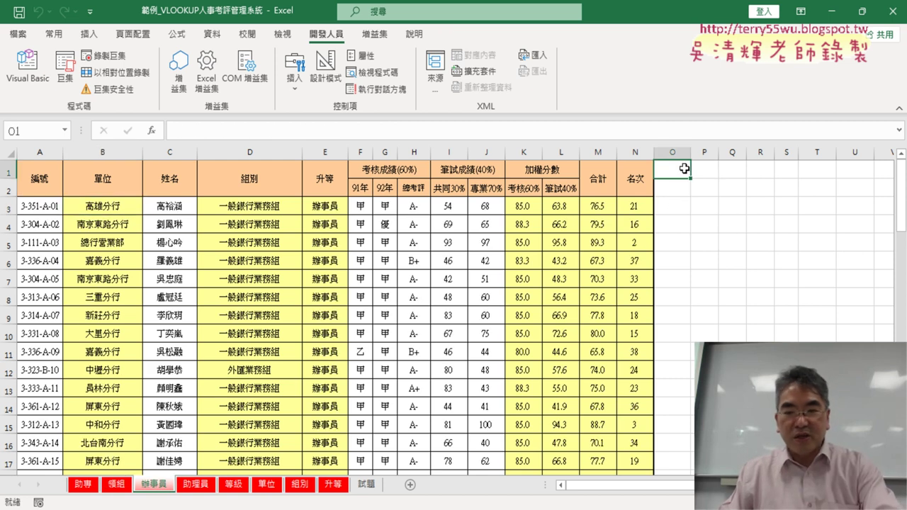
Paste the 考評 and 清除 buttons at O1 and test them, checking ranks reach row 65
key("ctrl+v")
left_click(756, 256)
left_click(718, 222)
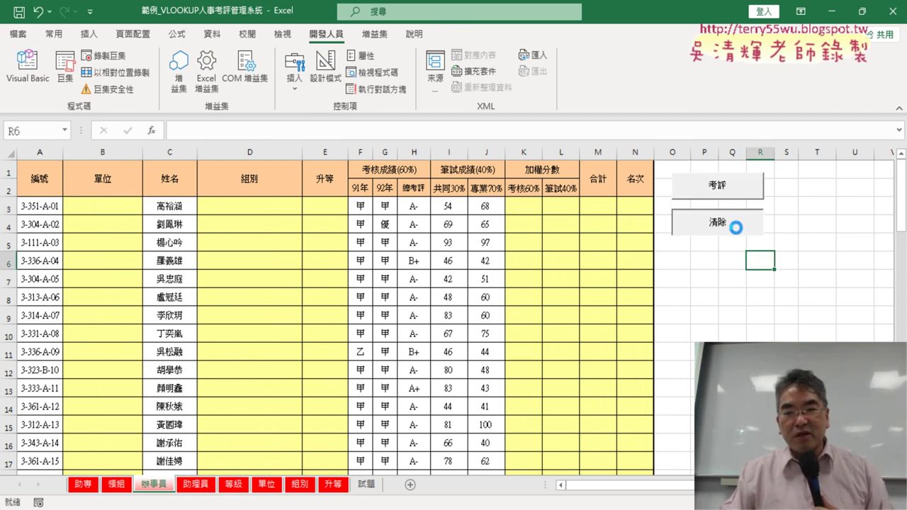
left_click(740, 186)
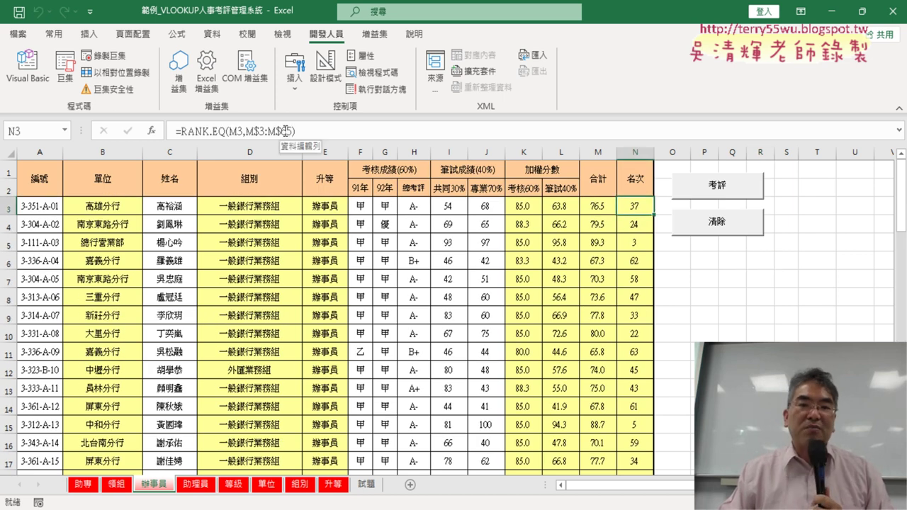
scroll(650, 363, "down", 5)
scroll(649, 364, "down", 8)
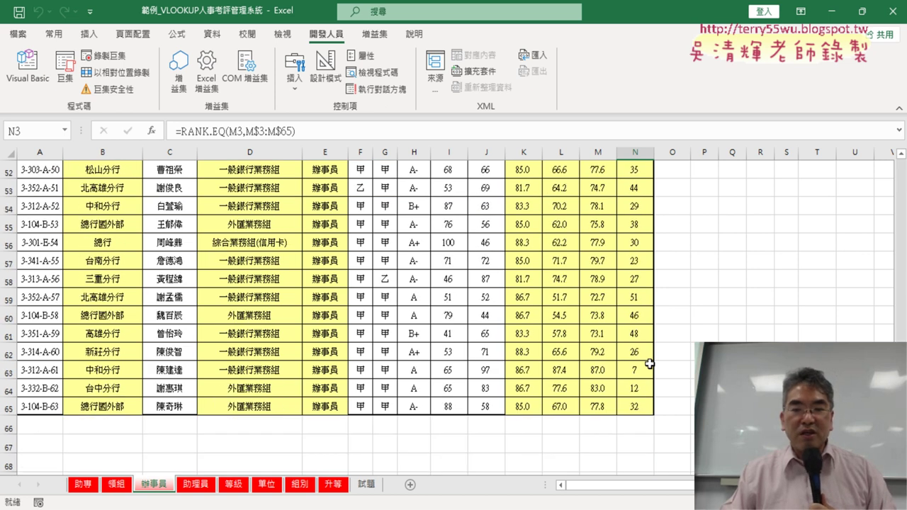
scroll(646, 360, "up", 6)
scroll(646, 360, "up", 7)
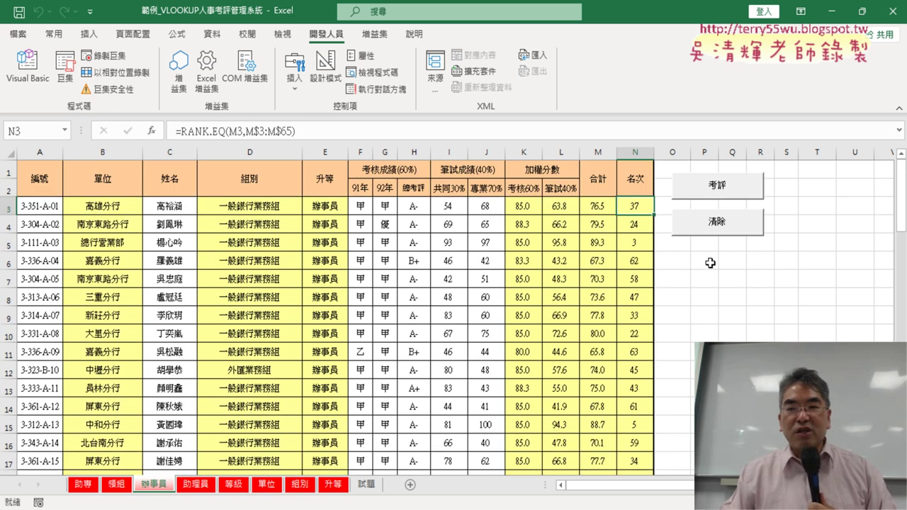
Leave the 辦事員 results cleared and select both buttons for copying
left_click(719, 226)
left_click(721, 206)
left_click(715, 222)
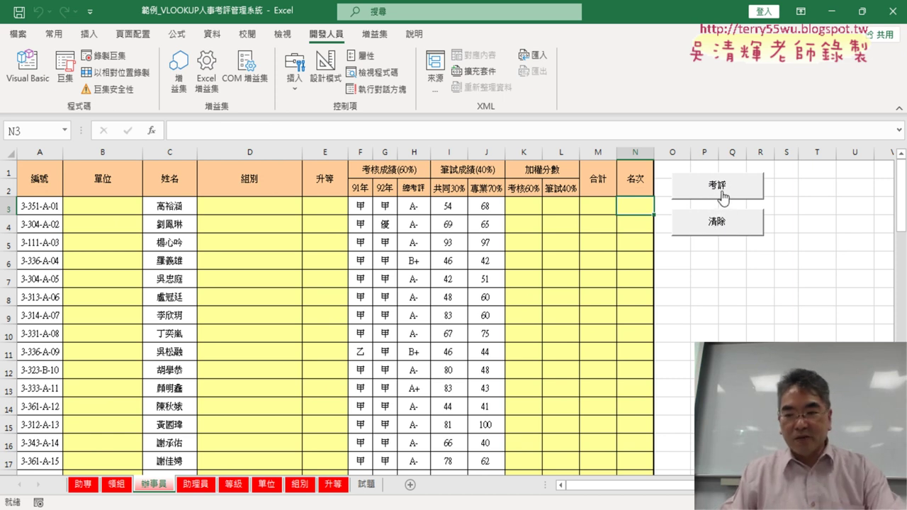
left_click(721, 190, "ctrl")
left_click(719, 217, "ctrl")
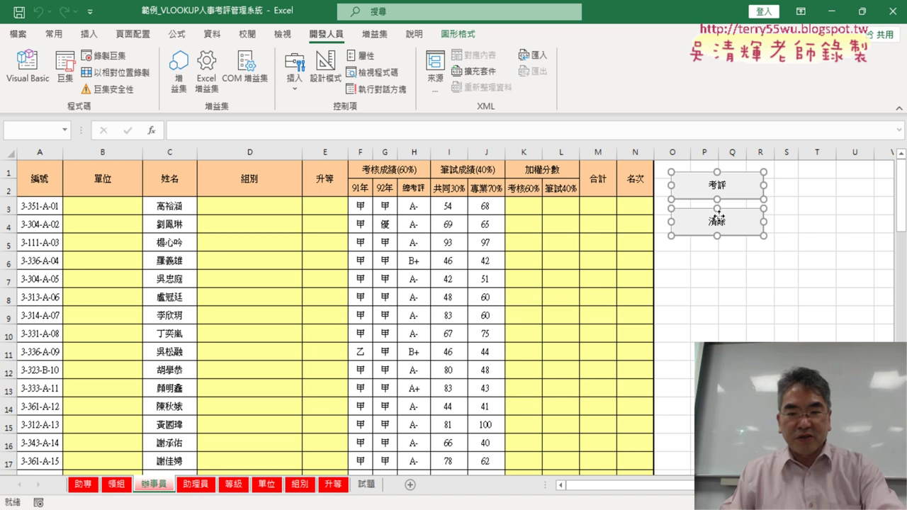
Paste the 考評 and 清除 buttons at O1 on the 助理員 sheet, then clear and run 考評
left_click(204, 485)
left_click(694, 170)
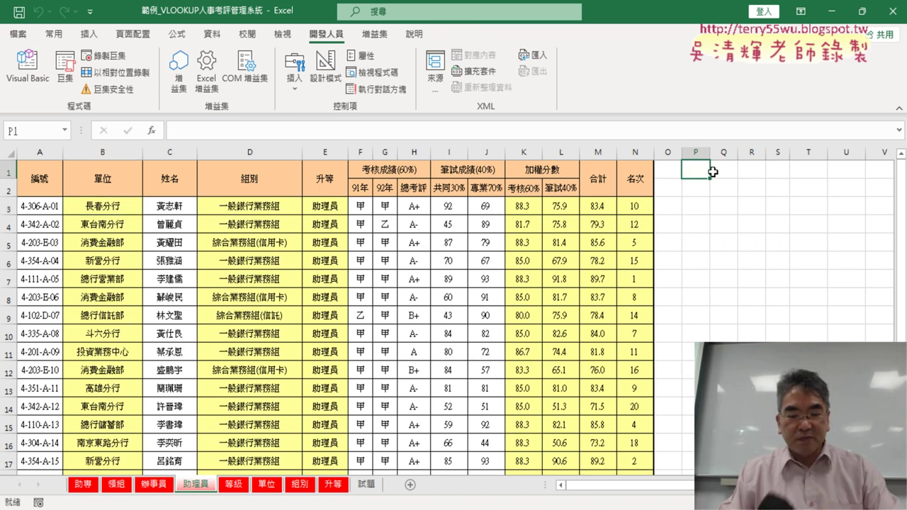
left_click(672, 168)
key("ctrl+v")
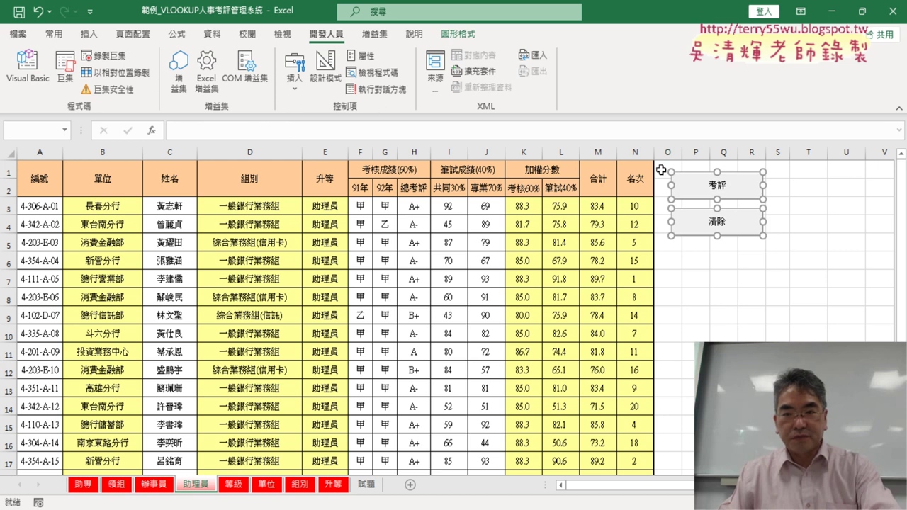
left_click(774, 299)
left_click(725, 230)
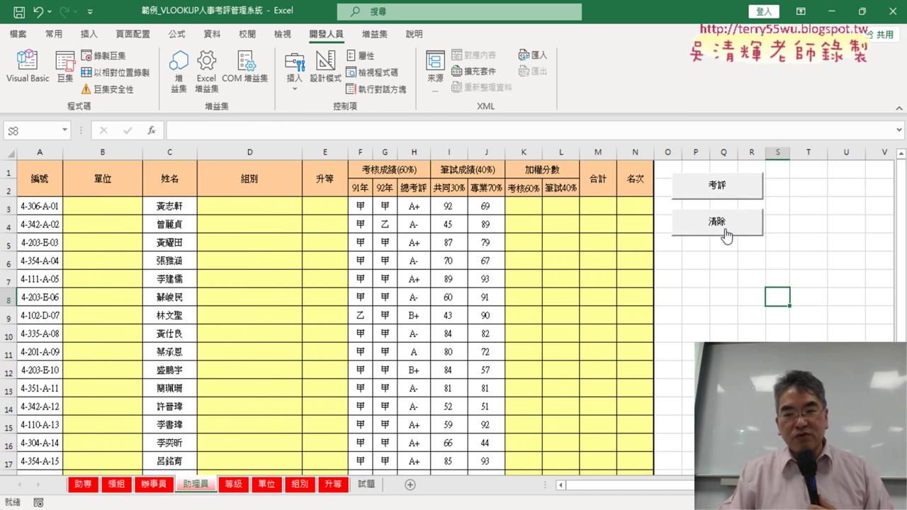
left_click(724, 203)
Check results through row 22 and inspect the RANK.EQ formula in N3 and rows 7–8
scroll(673, 352, "down", 4)
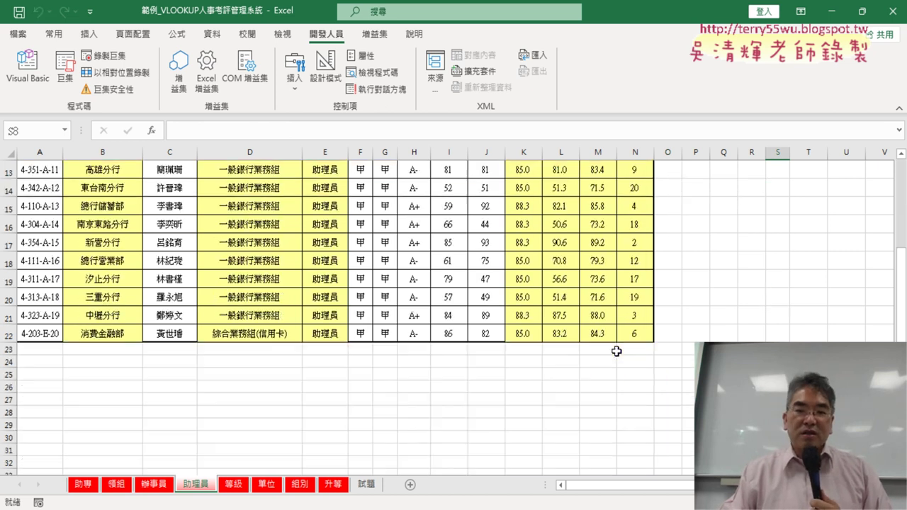
scroll(617, 349, "up", 2)
scroll(617, 349, "up", 2)
left_click(635, 207)
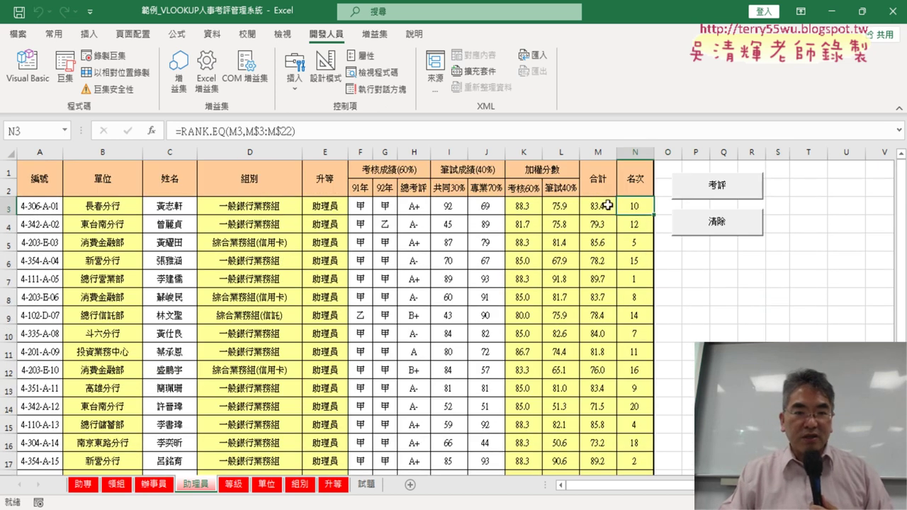
scroll(635, 241, "down", 2)
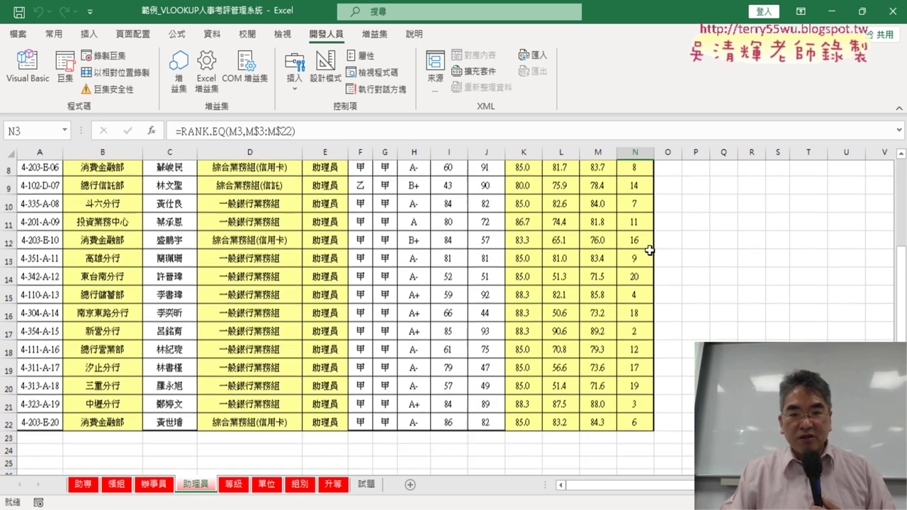
scroll(649, 250, "up", 1)
scroll(649, 250, "up", 1)
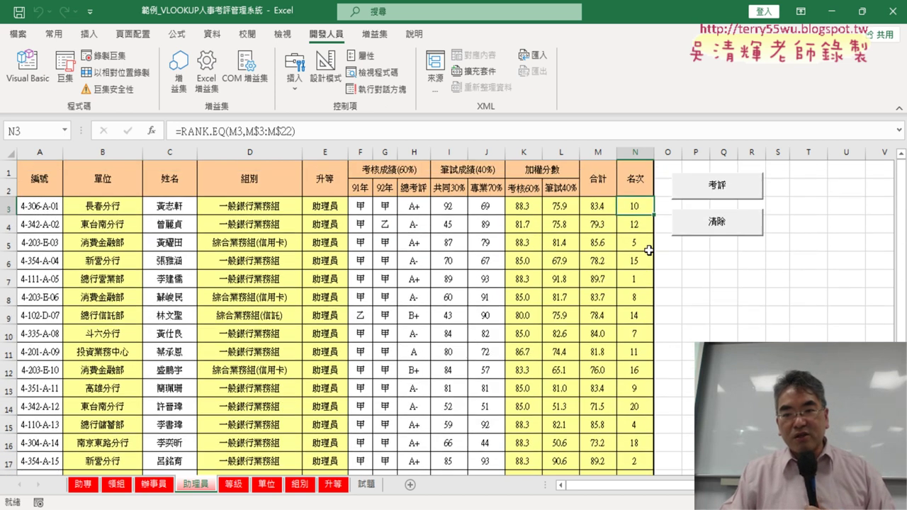
left_click(8, 298)
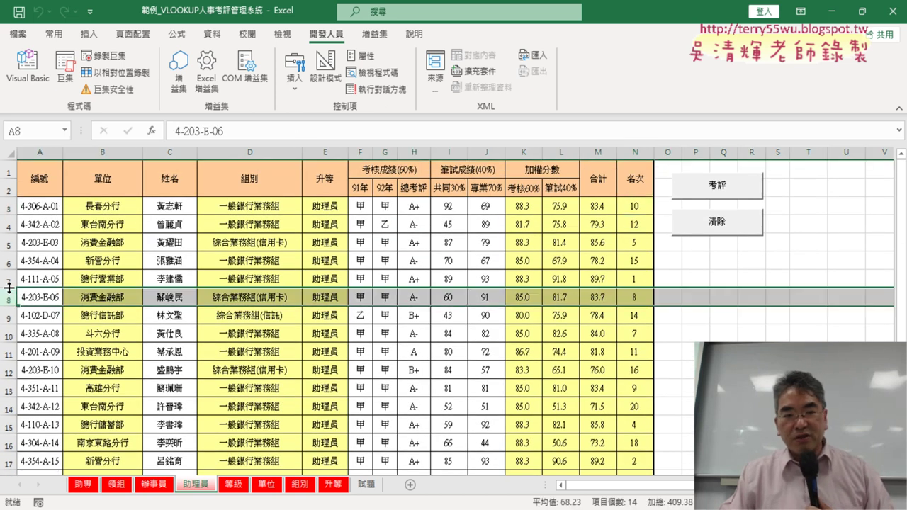
left_click(9, 282)
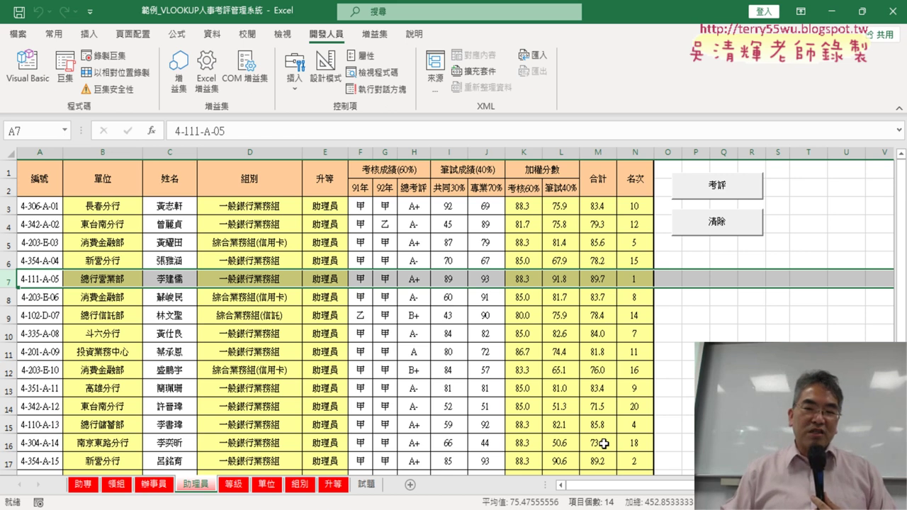
Run 考評 on the 助專 sheet, then clear and recompute the 領組 sheet's results
left_click(83, 484)
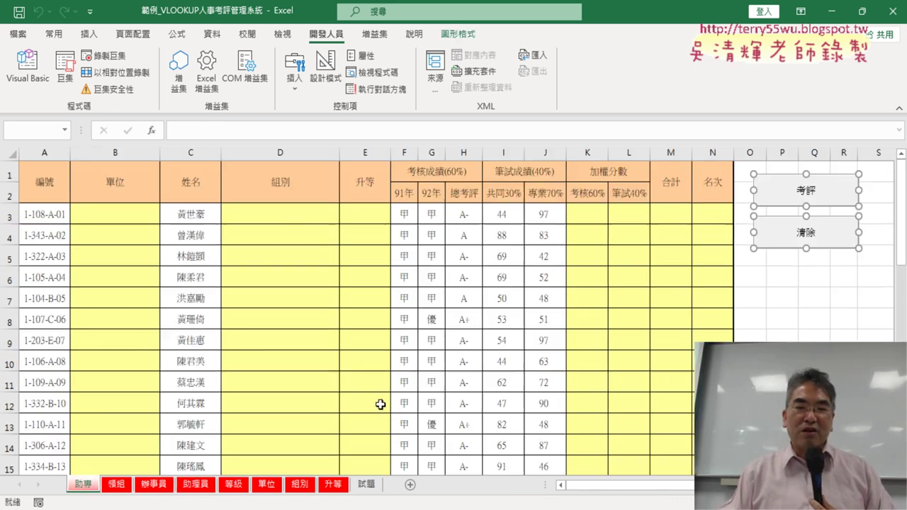
left_click(808, 192)
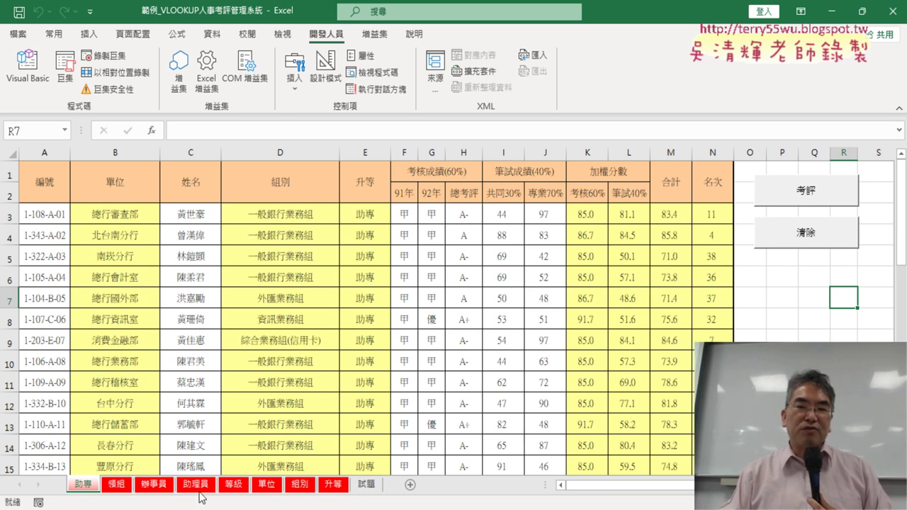
left_click(116, 487)
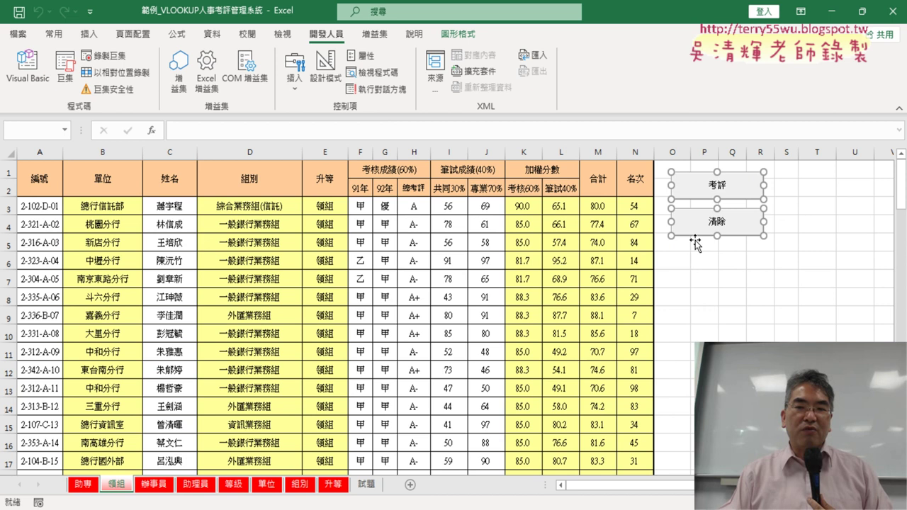
left_click(758, 257)
left_click(730, 235)
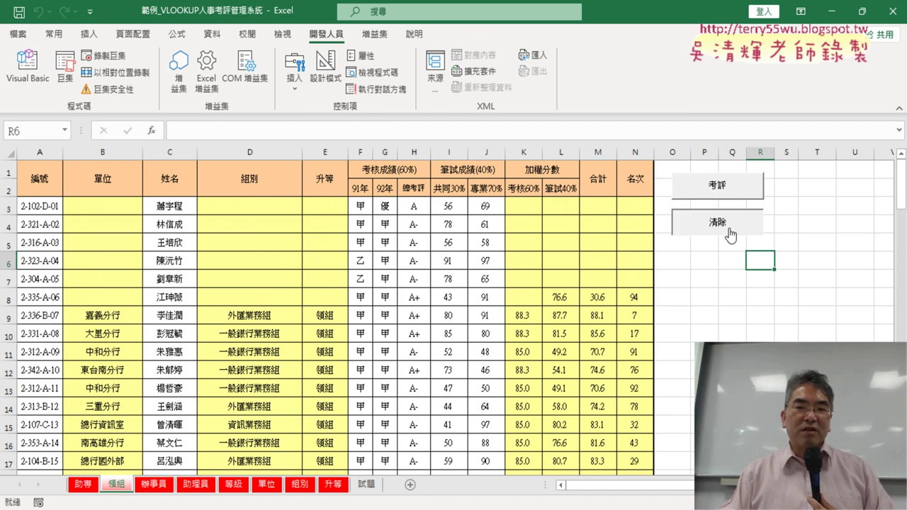
left_click(733, 185)
Flip through the 辦事員, 領組 and 助理員 sheets, ending back on 助專
left_click(163, 487)
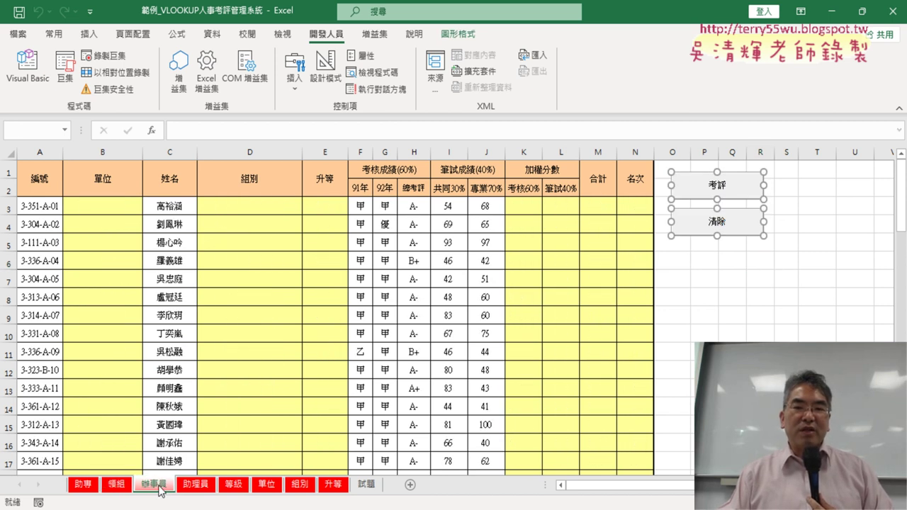
left_click(734, 291)
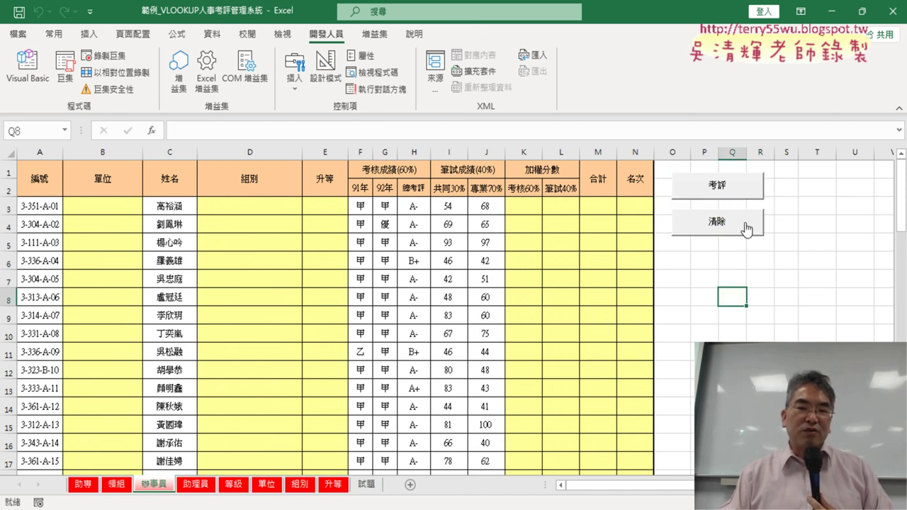
left_click(81, 484)
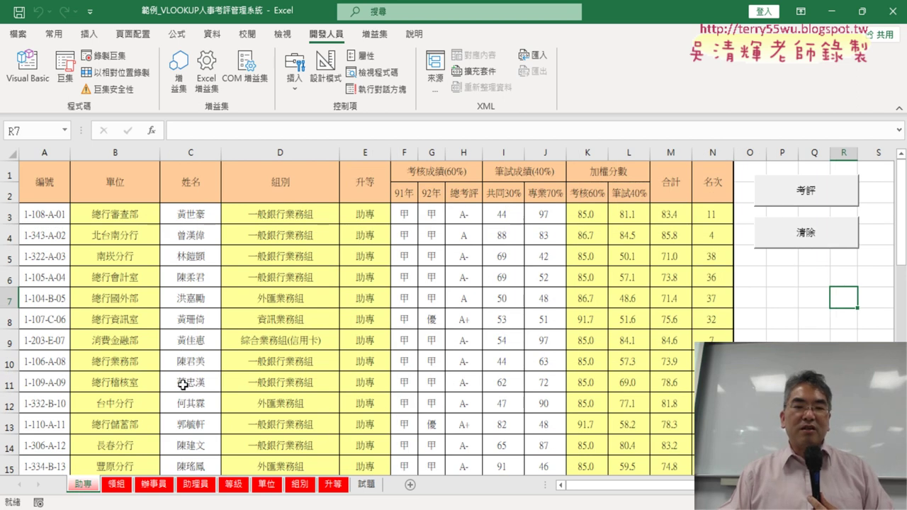
left_click(118, 485)
left_click(160, 488)
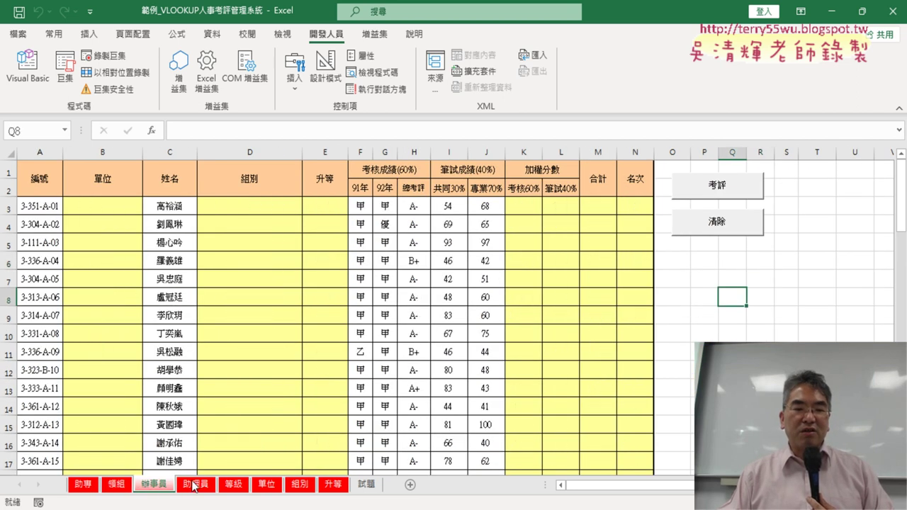
left_click(197, 487)
left_click(90, 487)
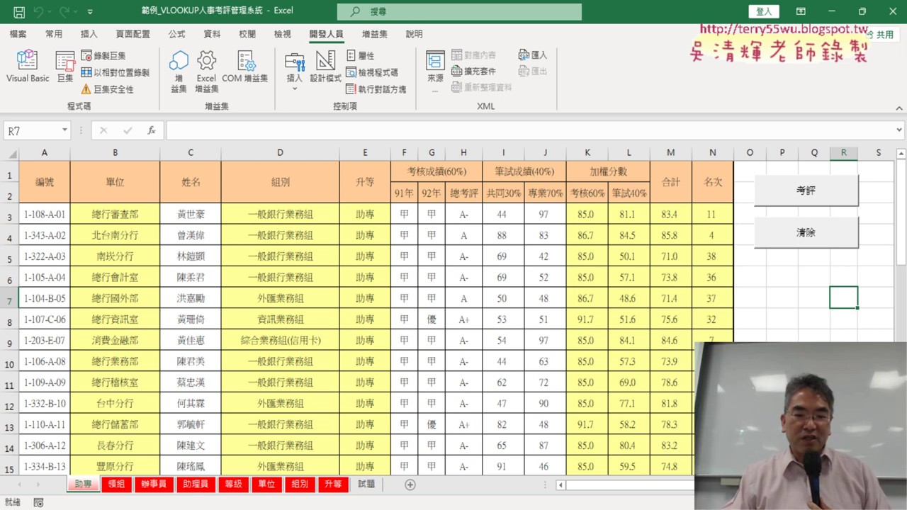
Switch to the Google Doc notes and scroll to the multi-sheet 切換工作表 macro code
left_click(438, 453)
scroll(387, 371, "down", 5)
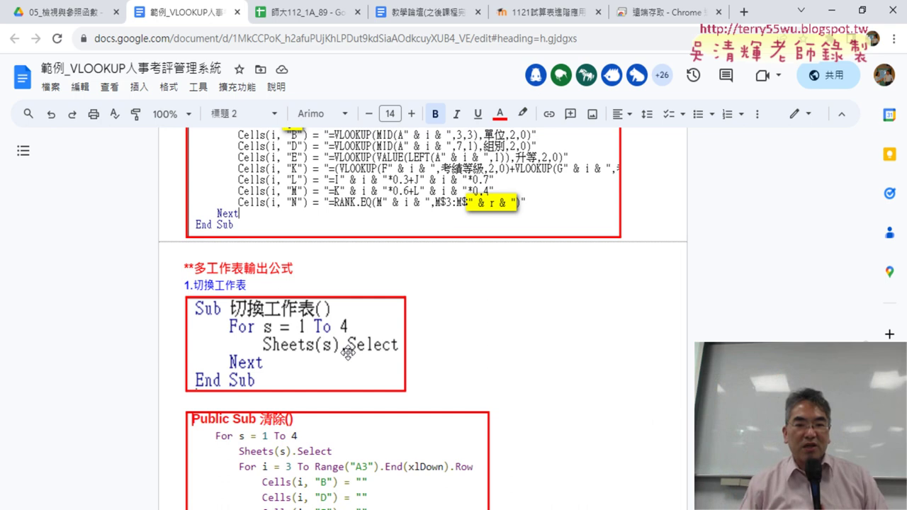
Scroll up to the revised 清除() and 考評() code, then return to Excel's 助專 sheet
scroll(348, 353, "up", 3)
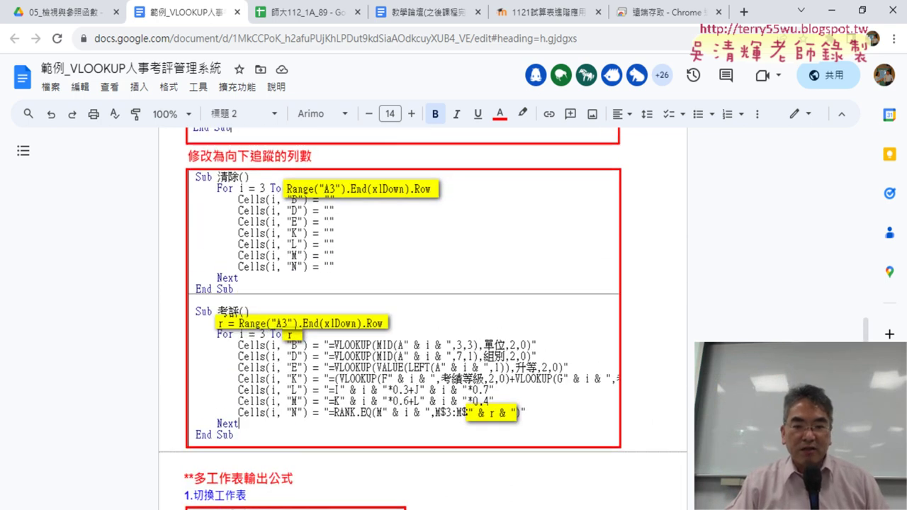
left_click(347, 468)
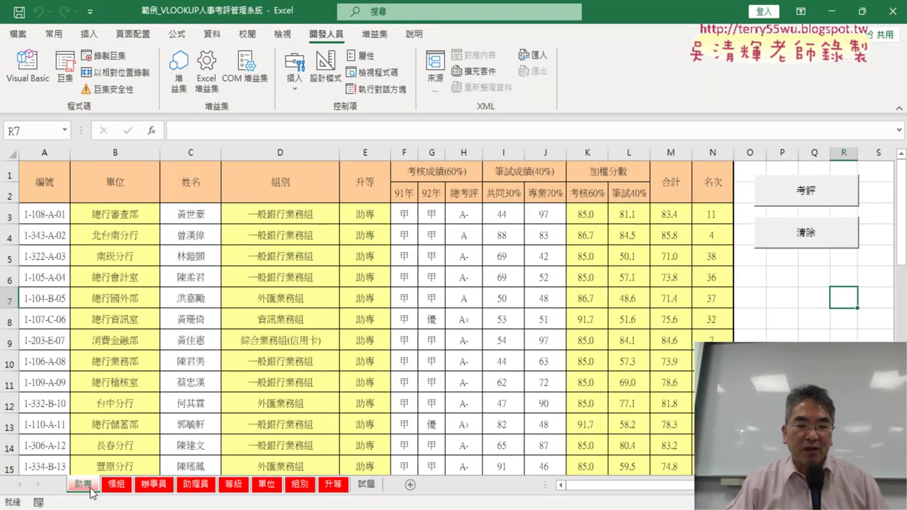
Clear and recompute the 領組 results, then open Assign Macro on the 考評 button
left_click(824, 193, "ctrl")
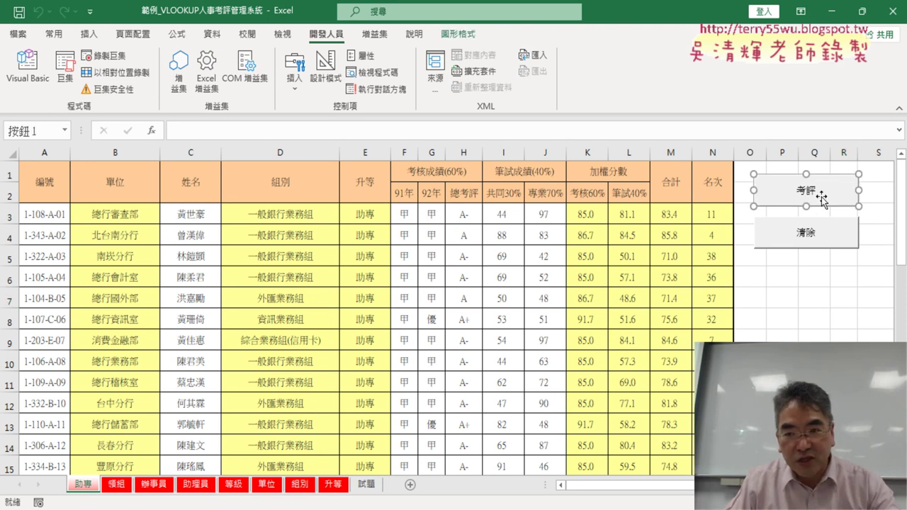
left_click(814, 226, "ctrl")
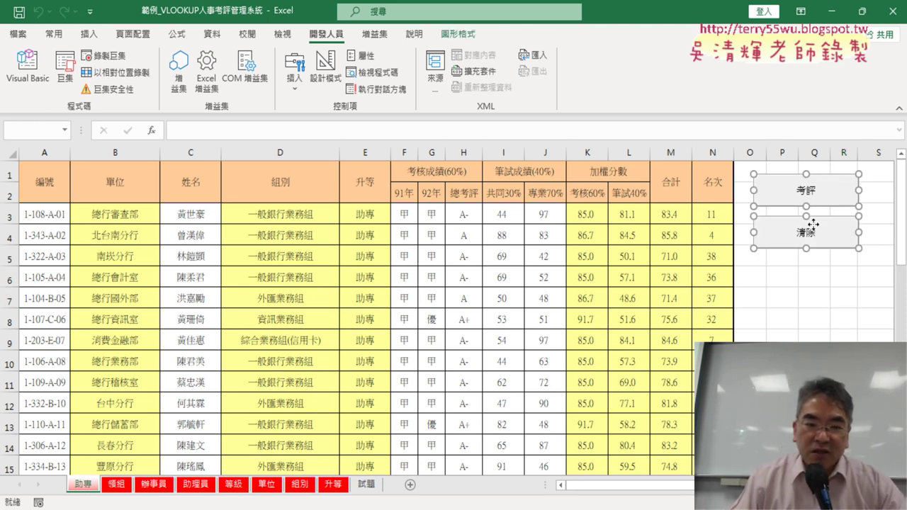
left_click(117, 486)
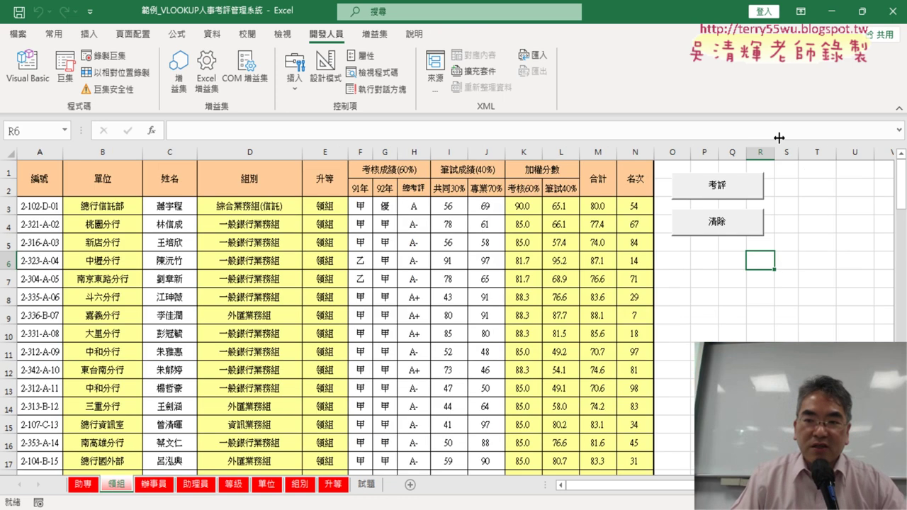
left_click(717, 224)
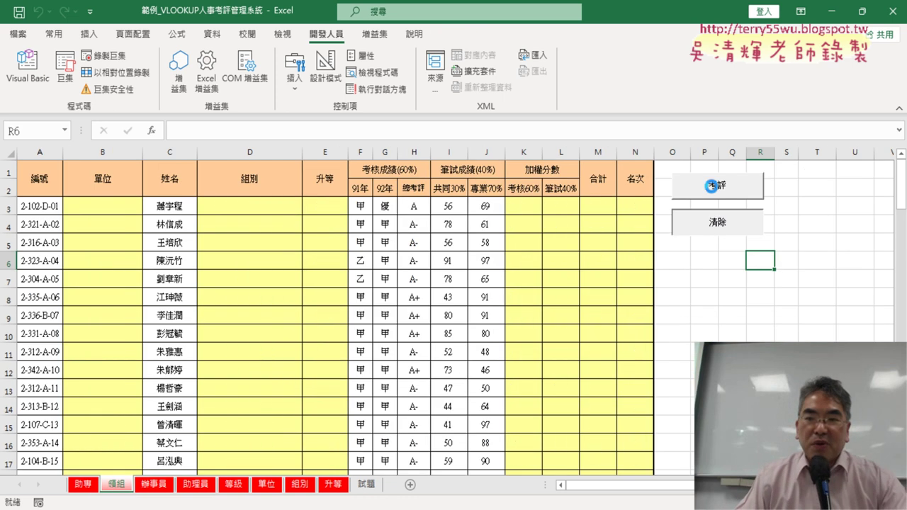
left_click(718, 184)
right_click(714, 186)
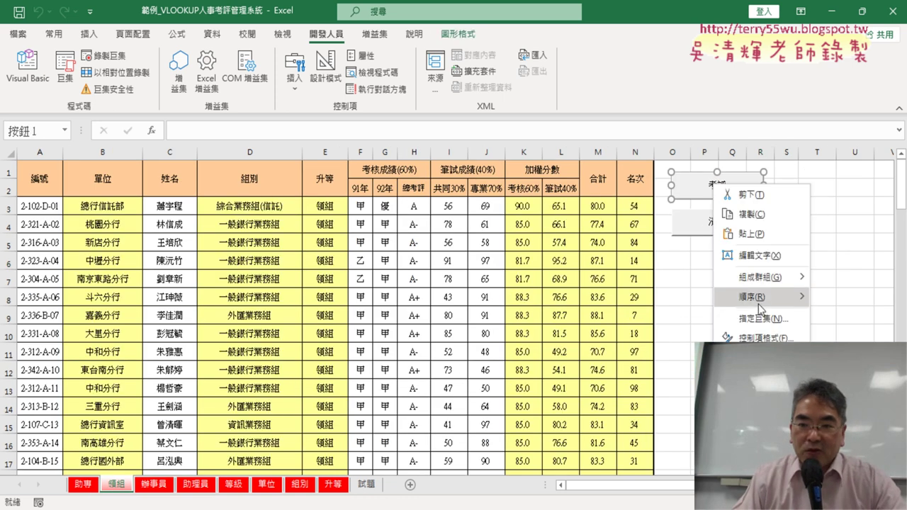
left_click(758, 318)
Open the 考評 macro and test replacing the rank range's " & r & " with 40, then undo
left_click(874, 224)
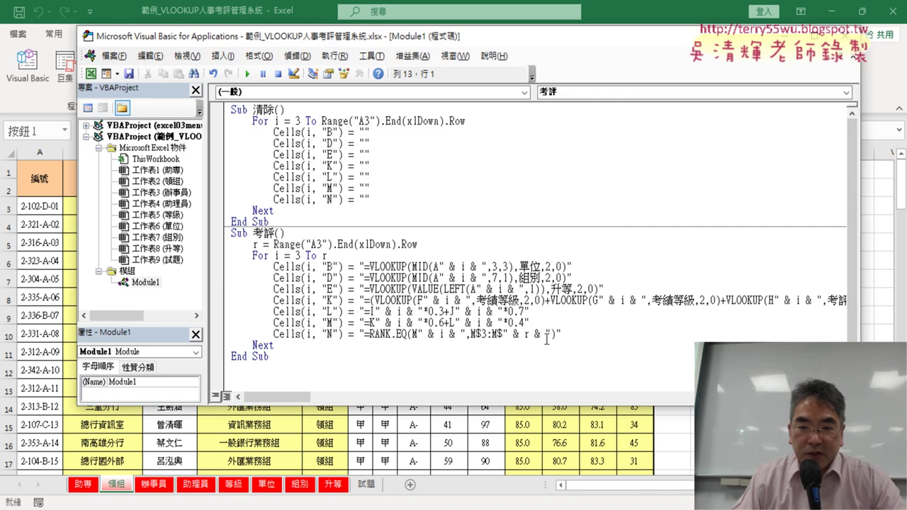
left_click_drag(551, 333, 503, 333)
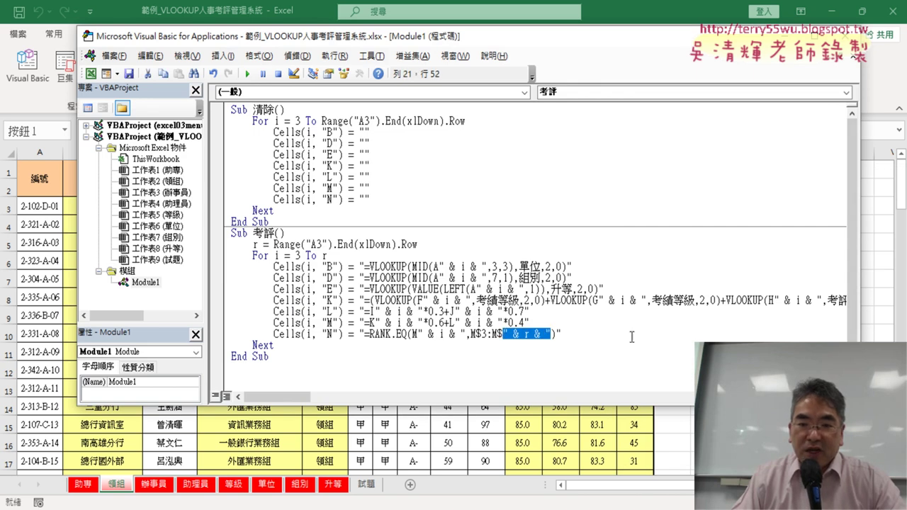
type("40")
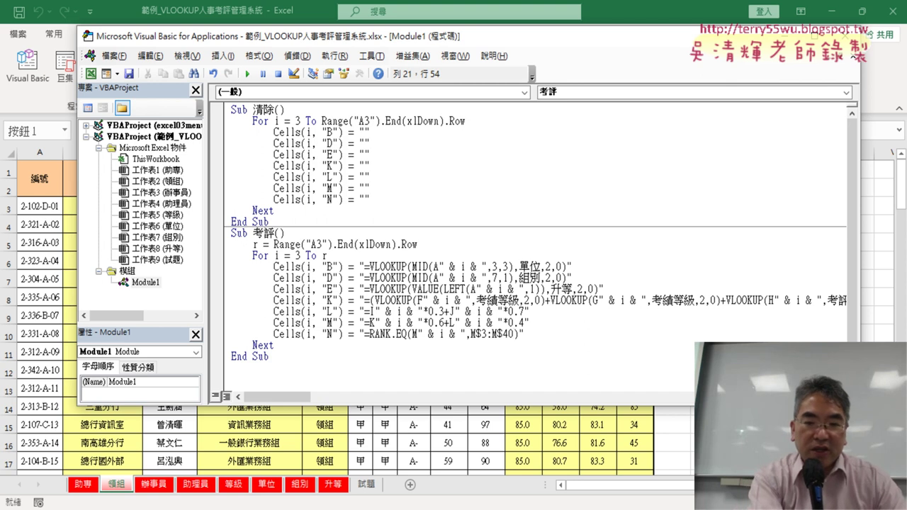
key("ctrl+z")
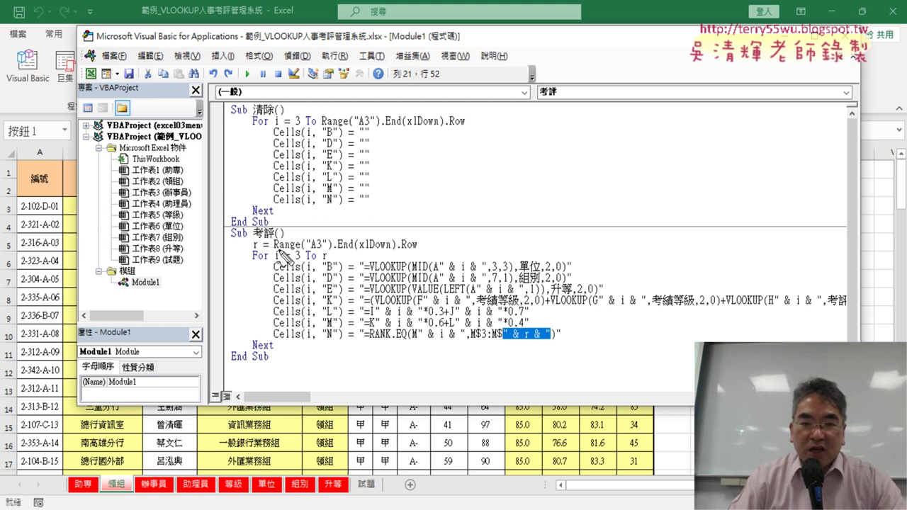
Highlight the code where r sets the loop end and the M$3:M$ & r rank range
left_click_drag(275, 249, 417, 249)
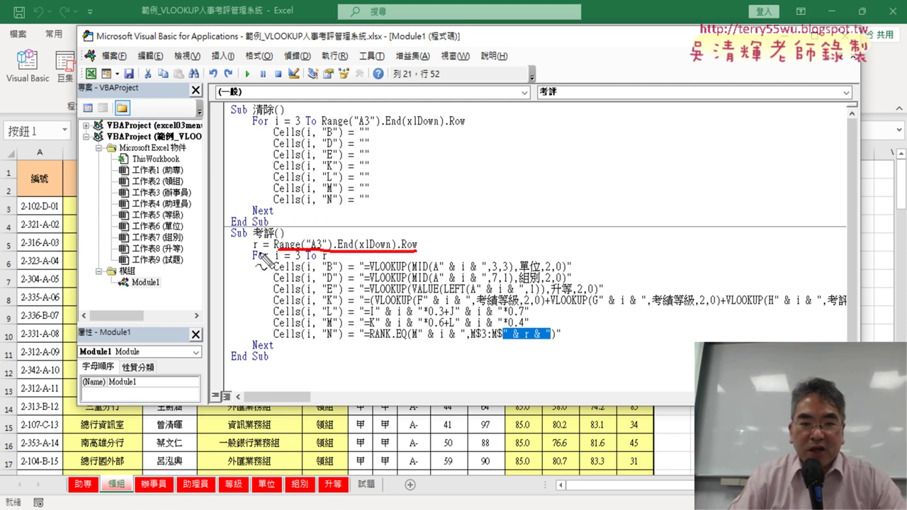
left_click_drag(261, 239, 254, 253)
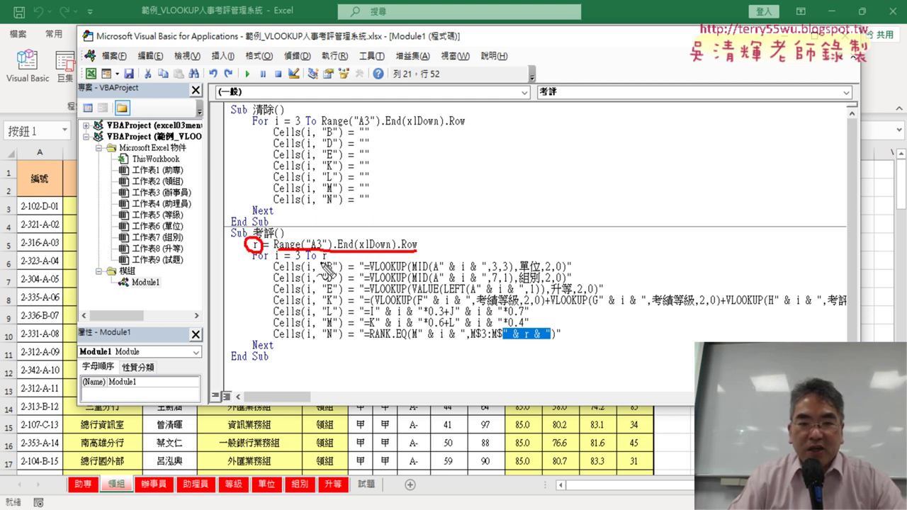
left_click_drag(327, 249, 331, 263)
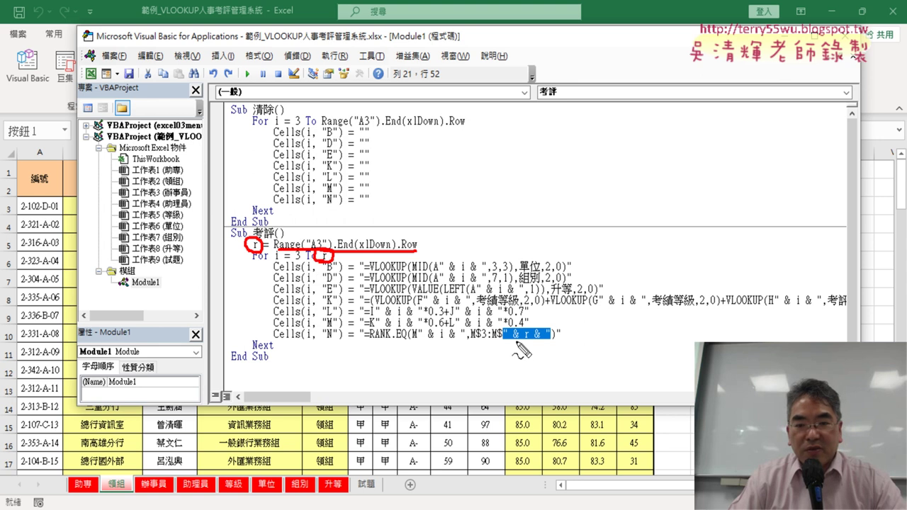
left_click_drag(519, 342, 532, 342)
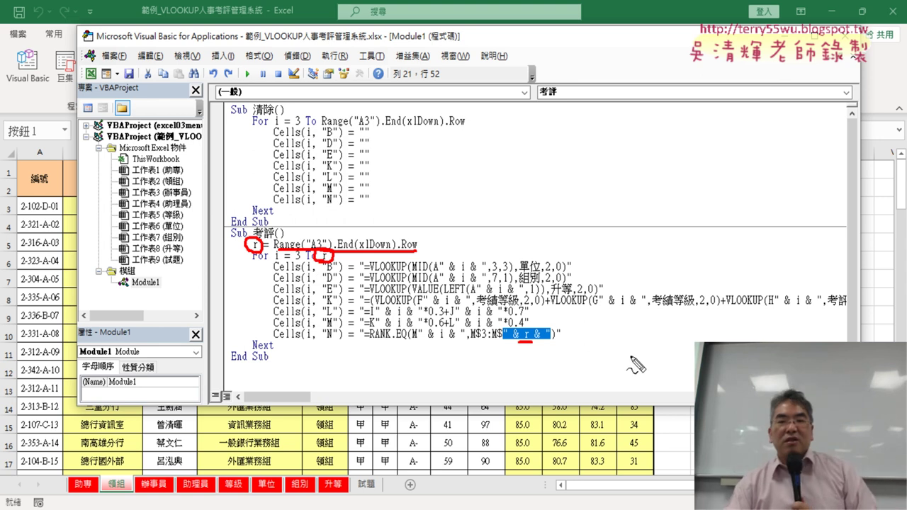